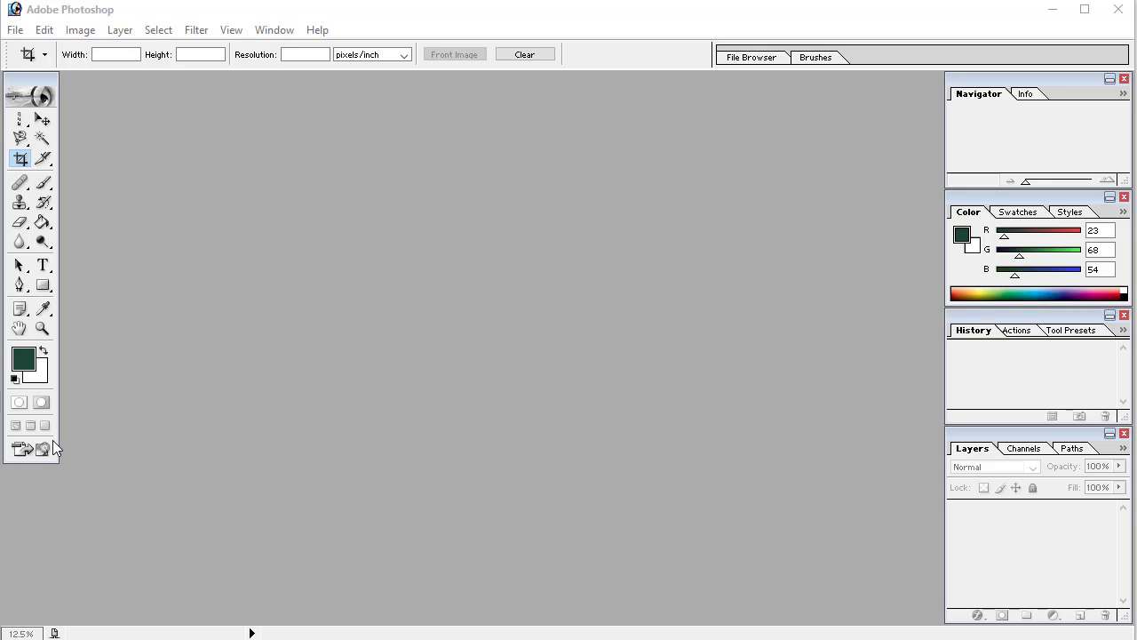
Open the IMG_7488 photo and move its window toward the centre of the workspace.
click(15, 30)
click(40, 69)
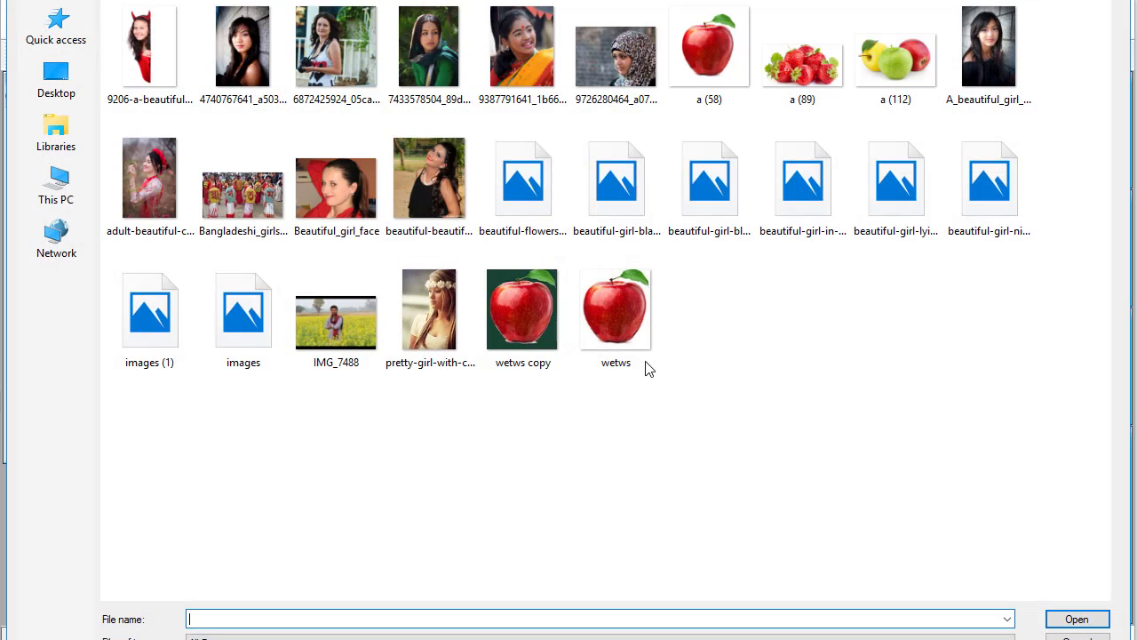
click(336, 311)
click(1077, 619)
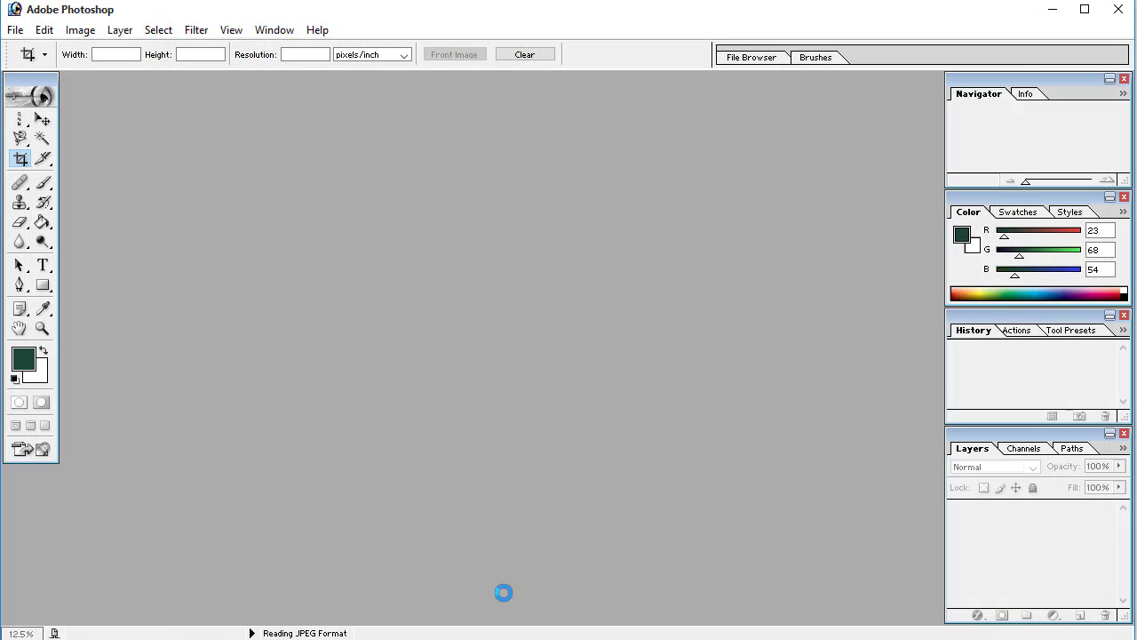
drag(402, 91, 476, 116)
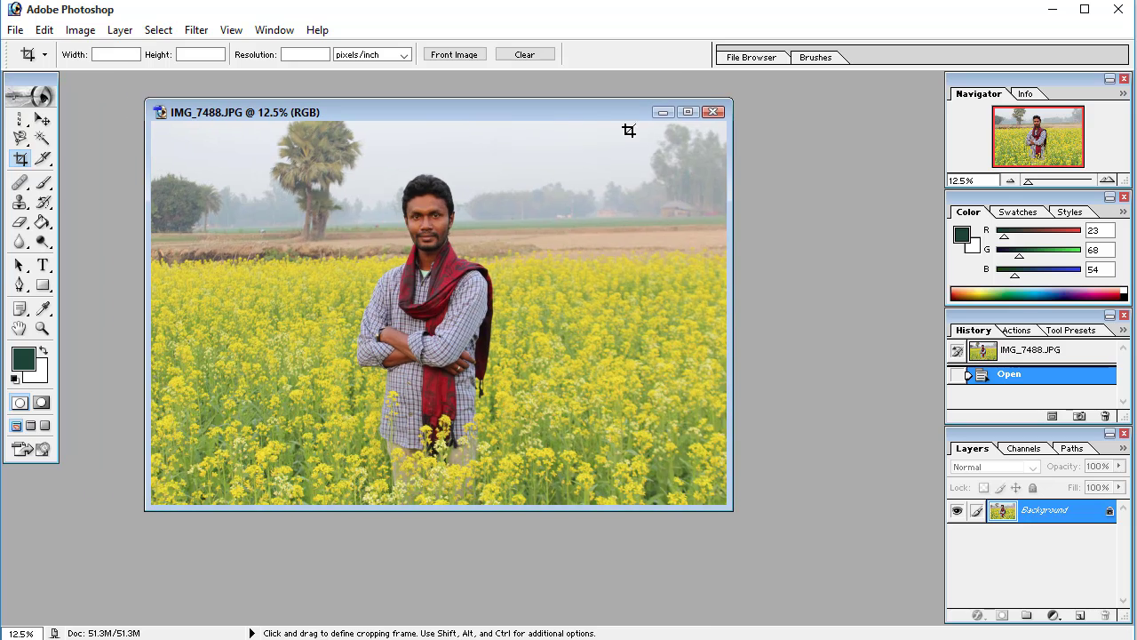
Maximize the photo's window, then trial-crop around the man's upper body and undo it.
click(687, 112)
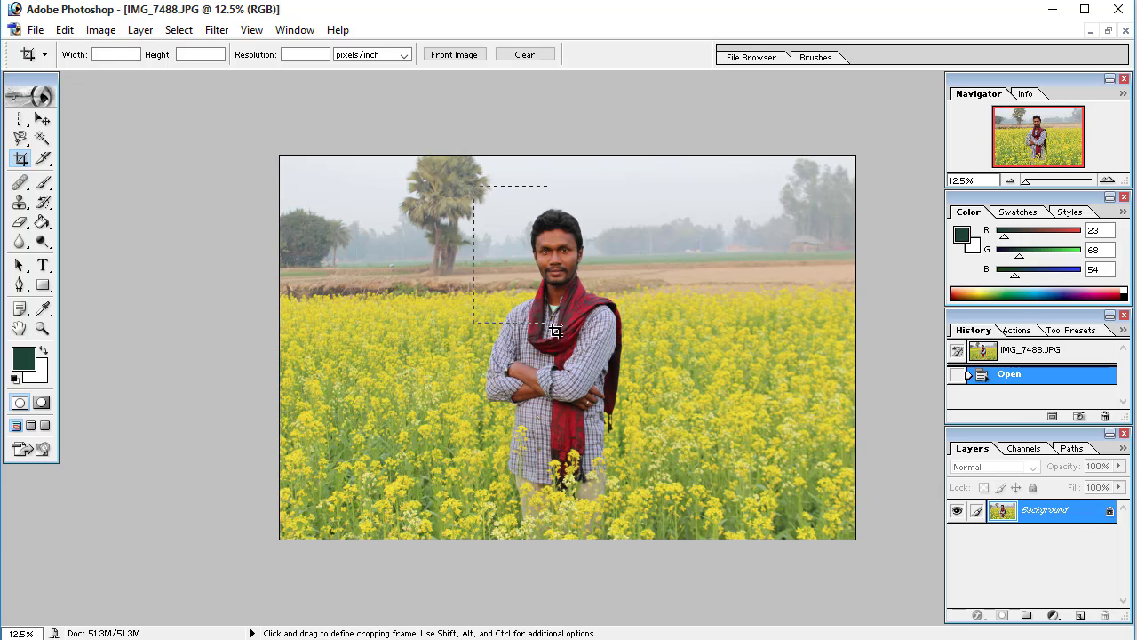
drag(555, 331, 642, 394)
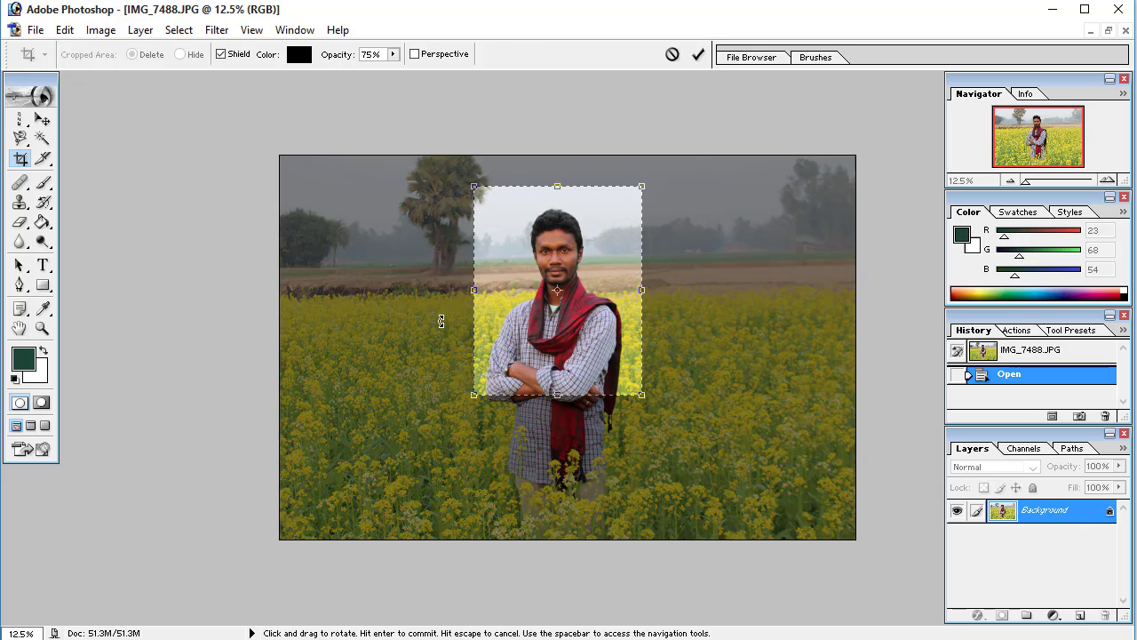
click(700, 57)
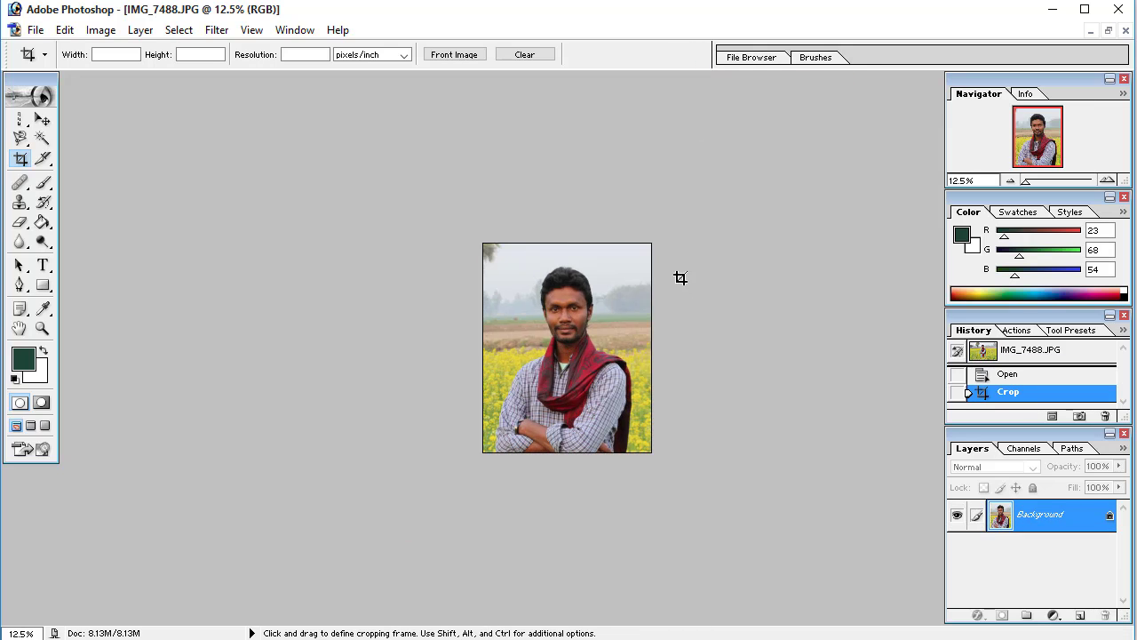
key(ctrl+z)
drag(471, 215, 677, 392)
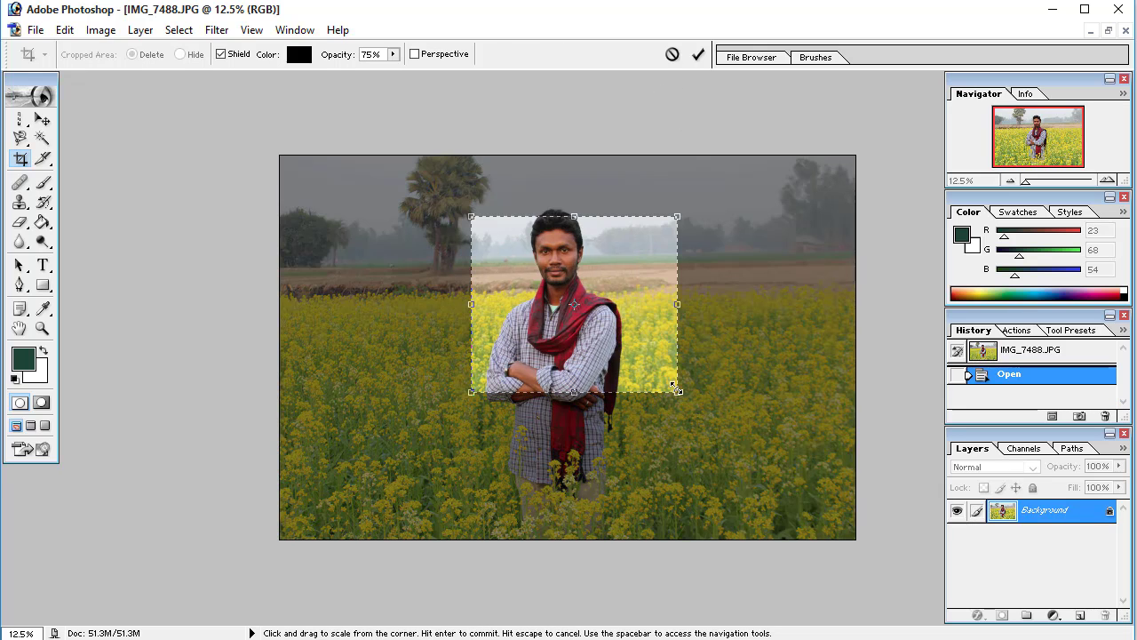
drag(574, 214, 574, 187)
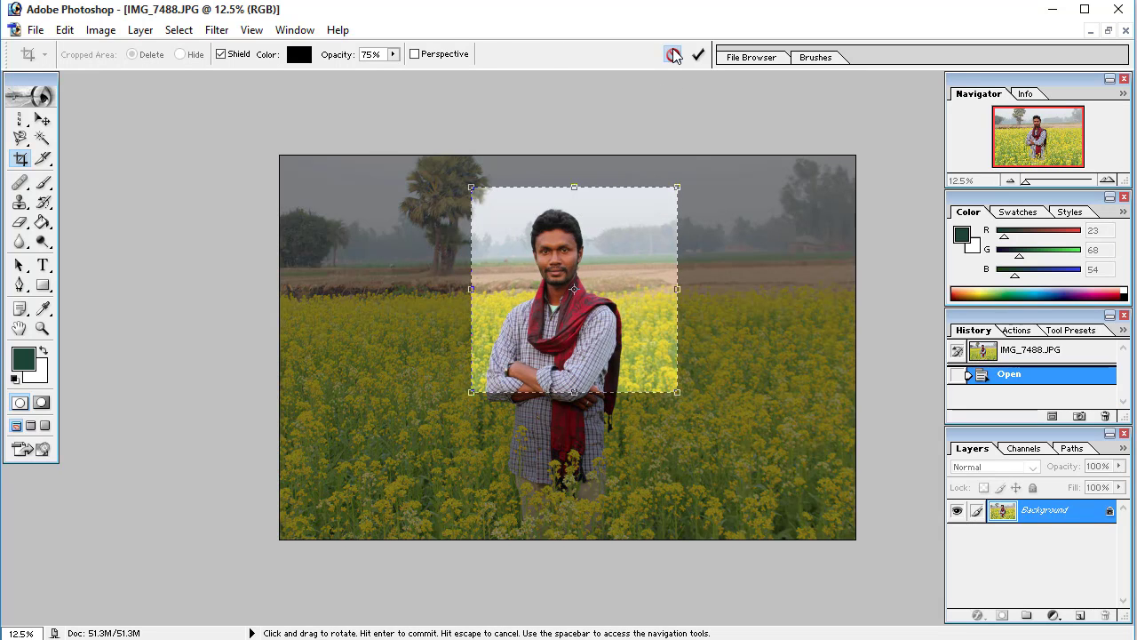
click(675, 54)
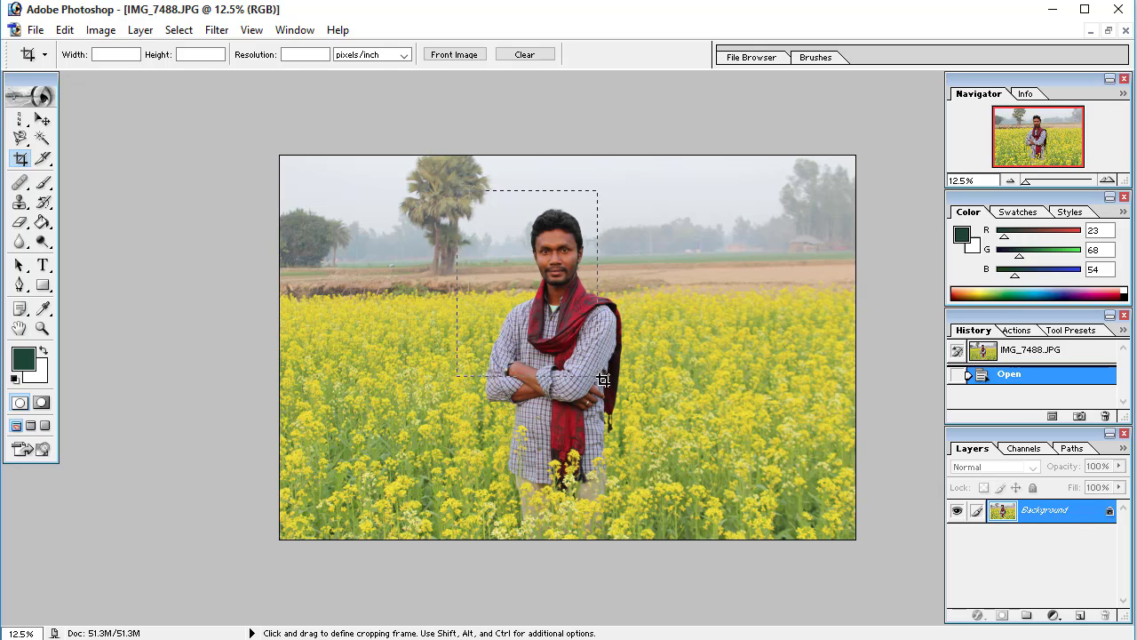
drag(603, 379, 646, 418)
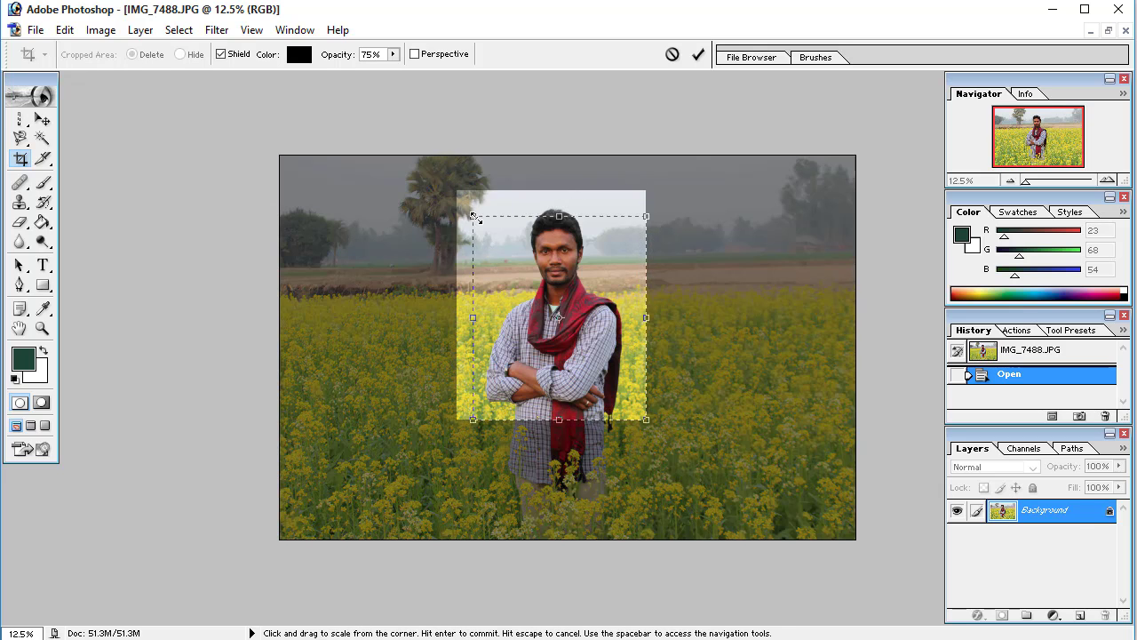
drag(473, 217, 444, 176)
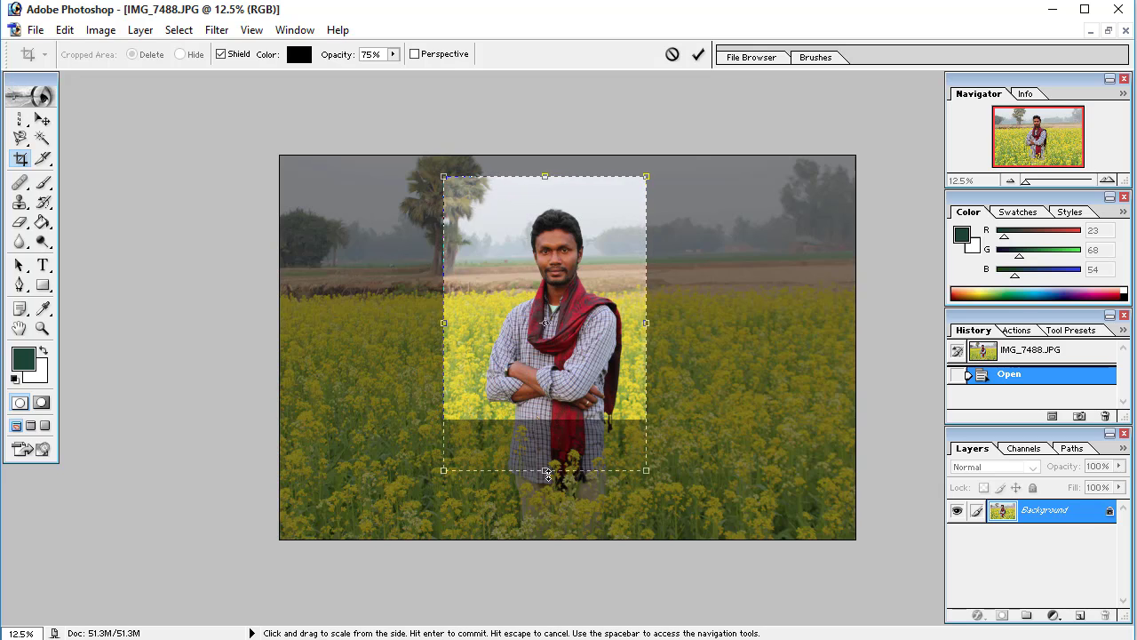
drag(547, 474, 548, 478)
mouse_move(641, 325)
mouse_down()
mouse_move(773, 323)
mouse_move(640, 325)
mouse_up()
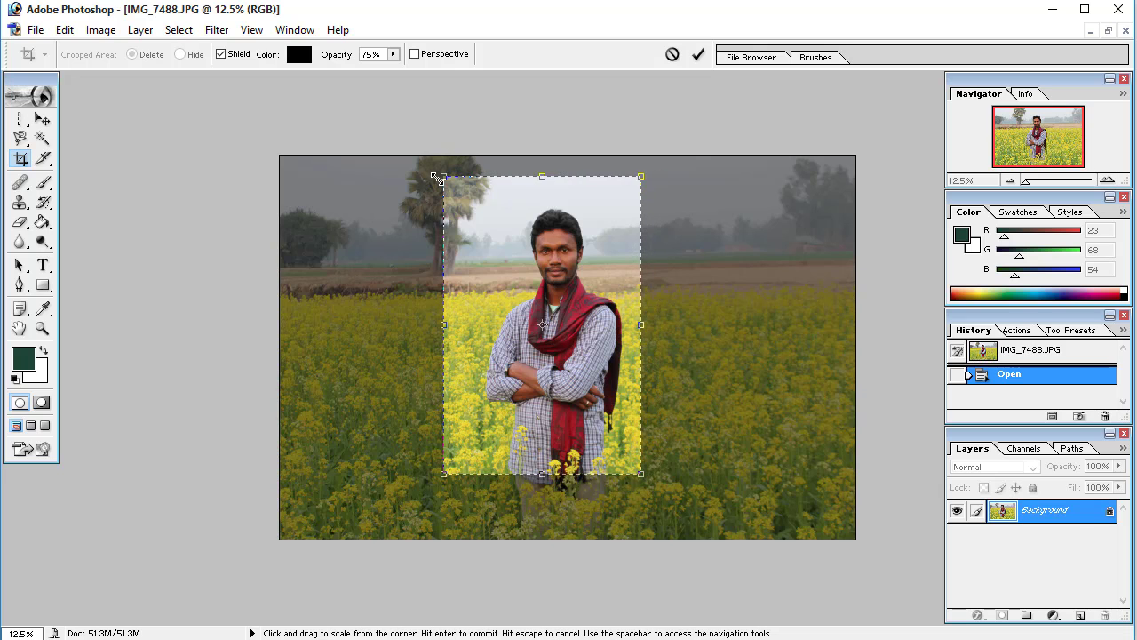
mouse_move(437, 177)
mouse_down()
mouse_move(444, 207)
mouse_move(485, 255)
mouse_move(387, 195)
mouse_move(446, 188)
mouse_move(351, 304)
mouse_move(356, 190)
mouse_move(434, 248)
mouse_move(444, 178)
mouse_move(415, 183)
mouse_move(445, 179)
mouse_up()
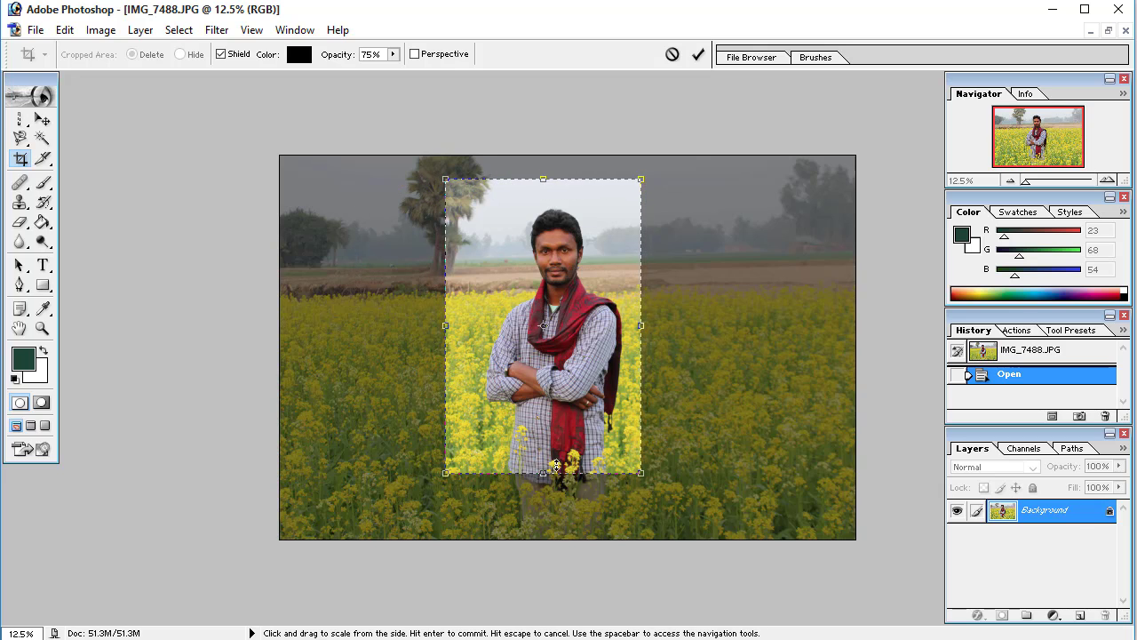
drag(585, 417, 590, 421)
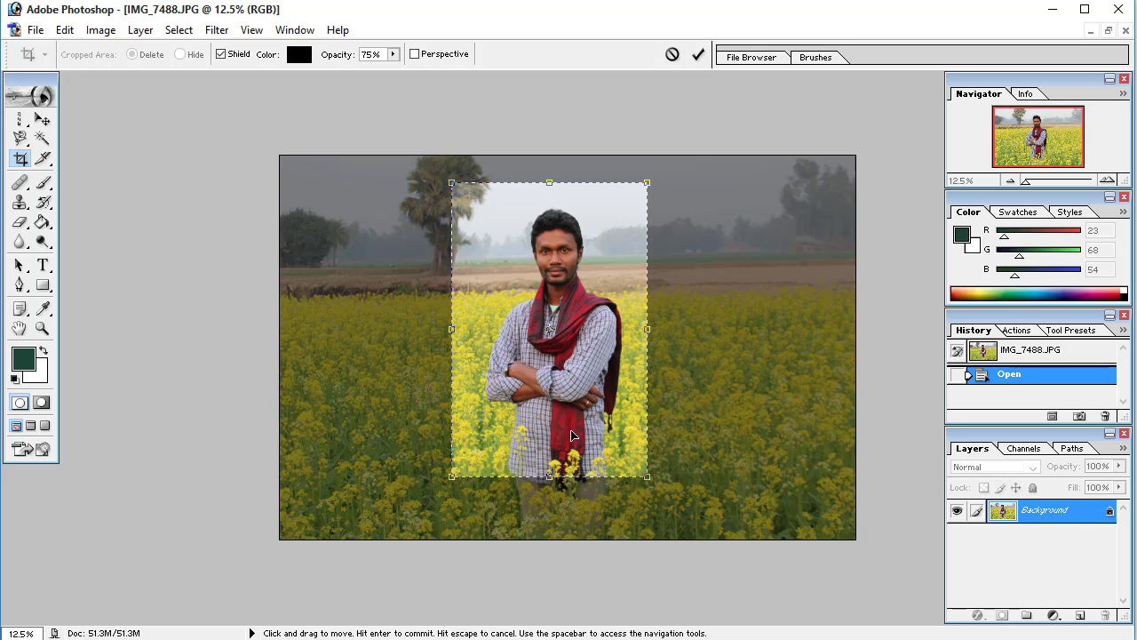
key(Escape)
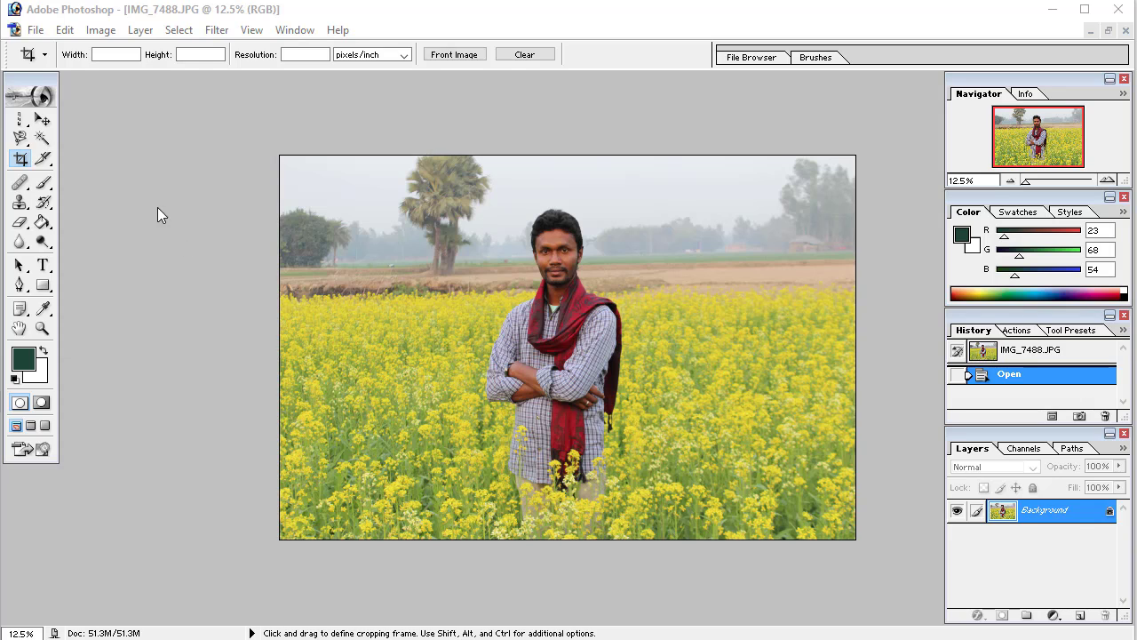
mouse_move(543, 300)
mouse_down()
mouse_move(695, 467)
mouse_move(637, 424)
mouse_up()
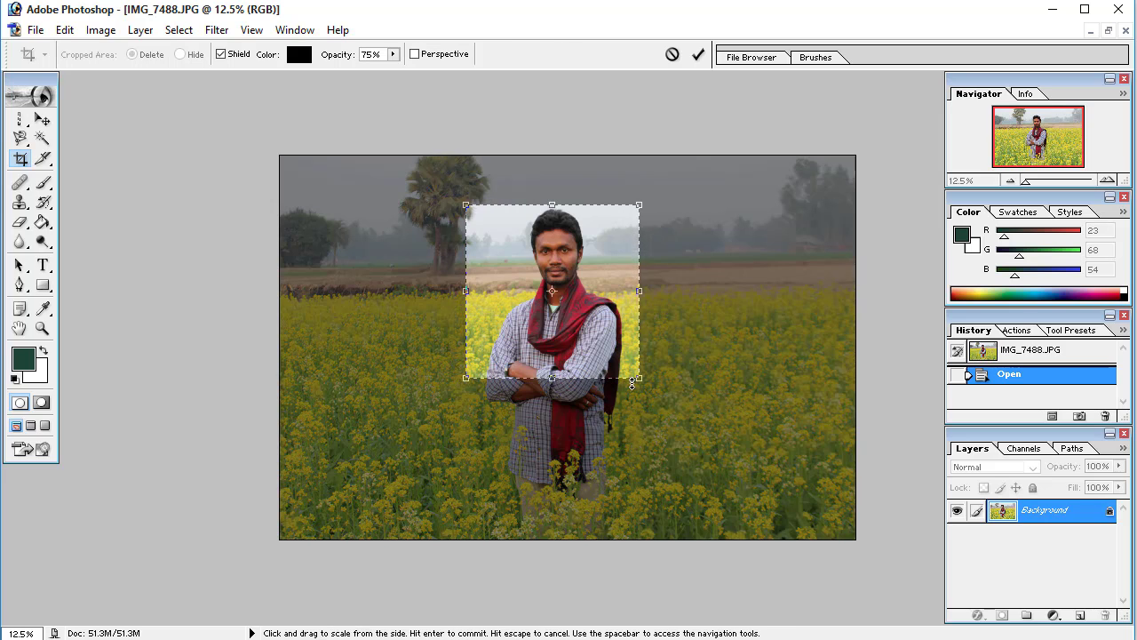
drag(644, 383, 780, 625)
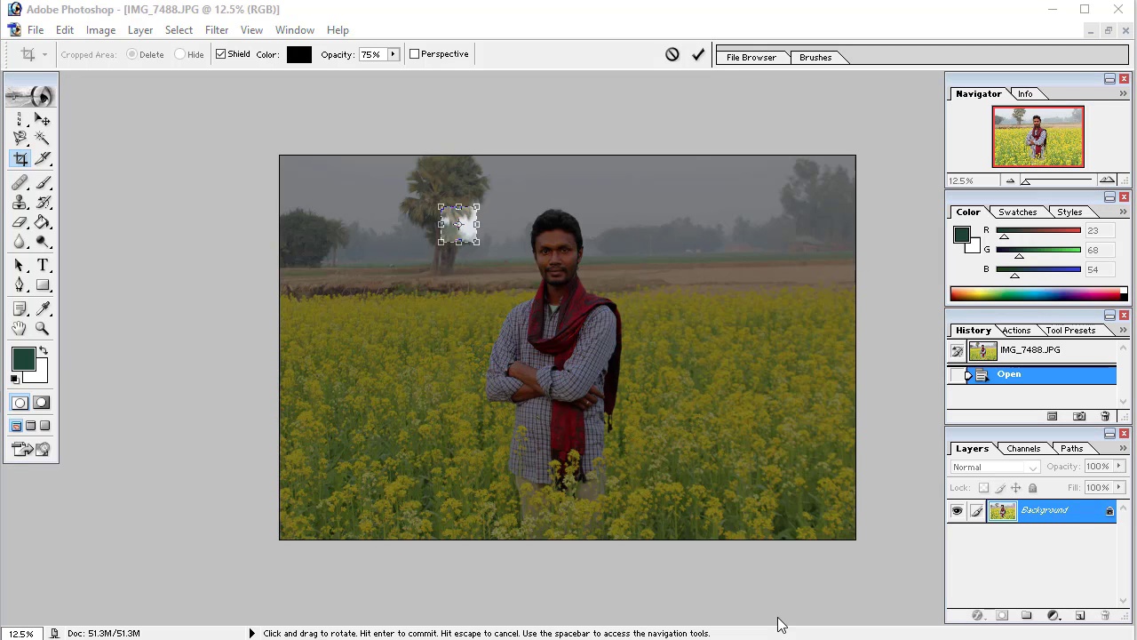
click(671, 54)
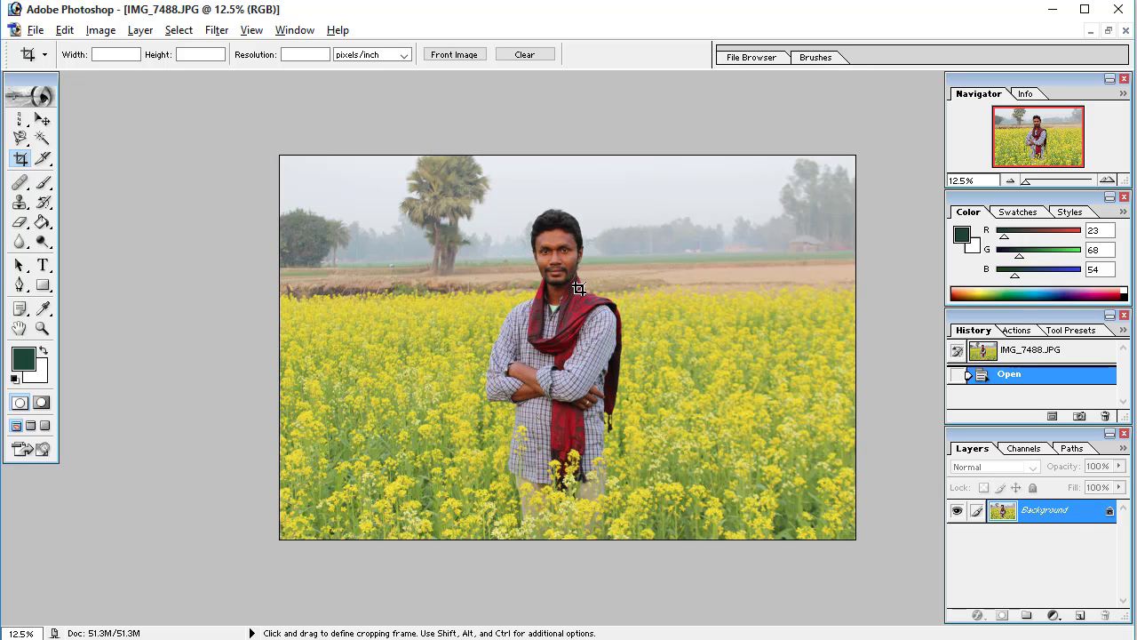
drag(662, 345, 620, 320)
mouse_move(544, 252)
mouse_down()
mouse_move(634, 343)
mouse_move(621, 335)
mouse_up()
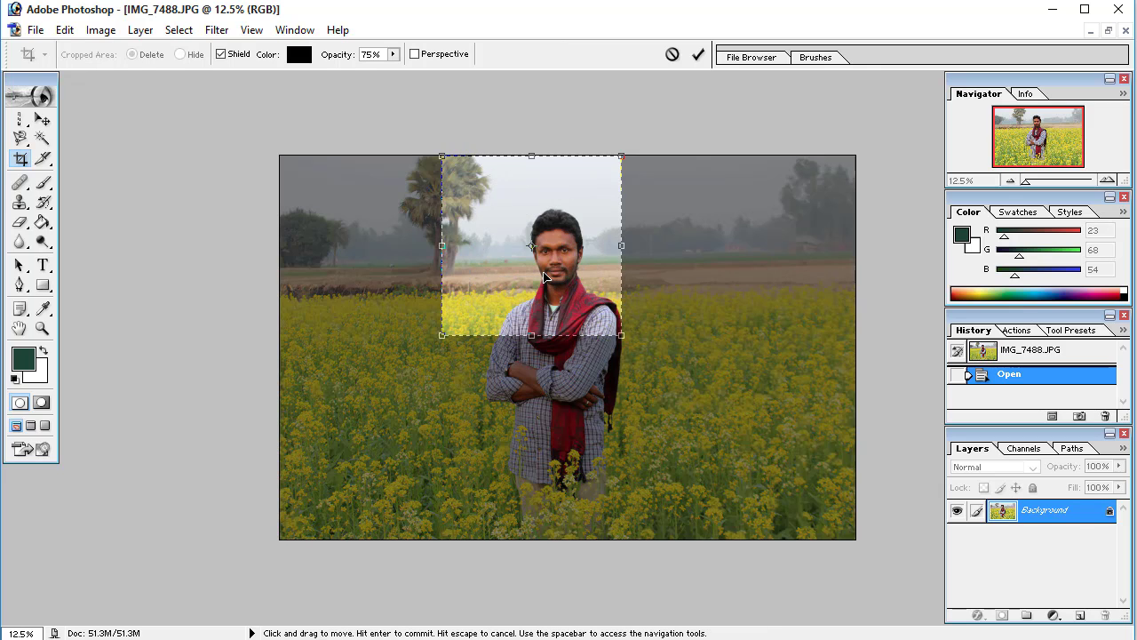
drag(549, 282, 555, 330)
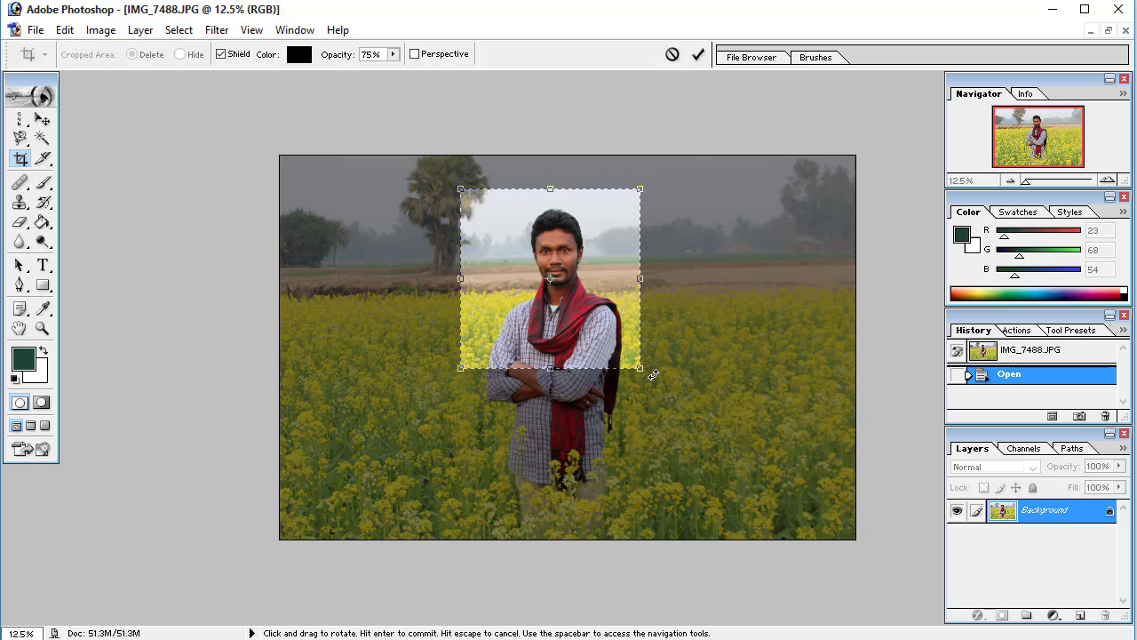
drag(653, 375, 548, 494)
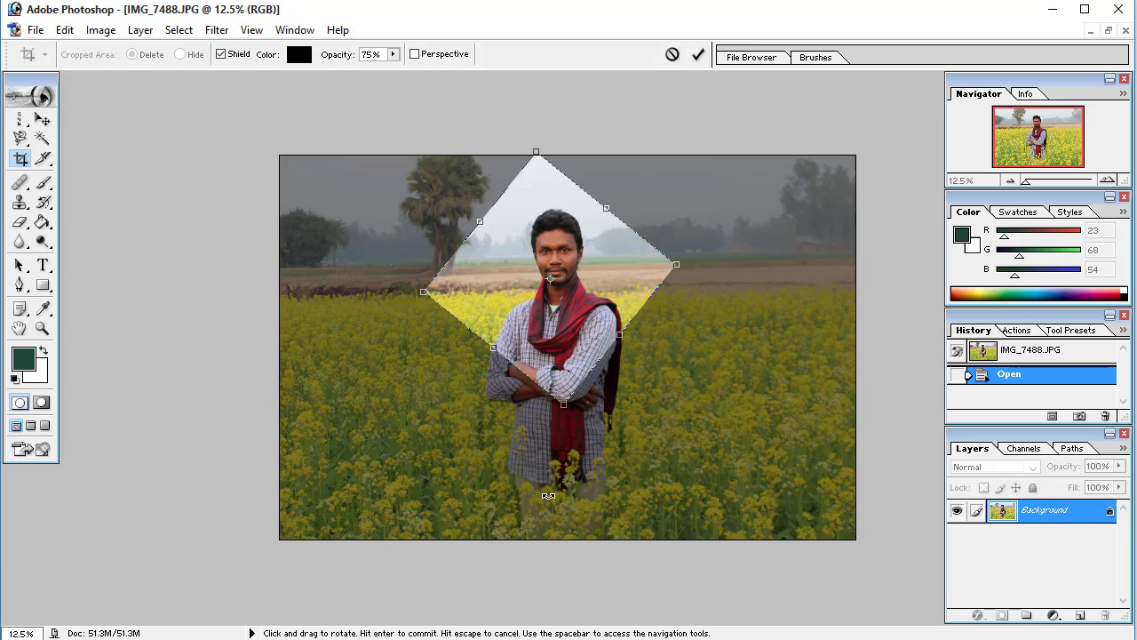
click(670, 55)
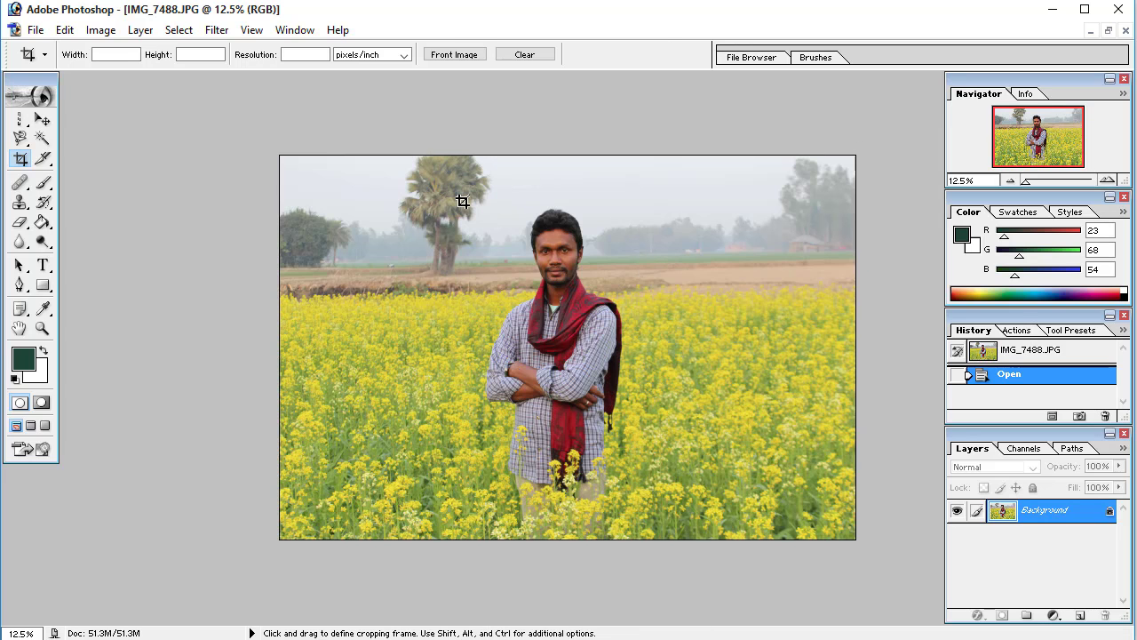
Draw a crop frame around the man's head and chest, tilt it about 30°, then straighten it.
drag(609, 373, 652, 383)
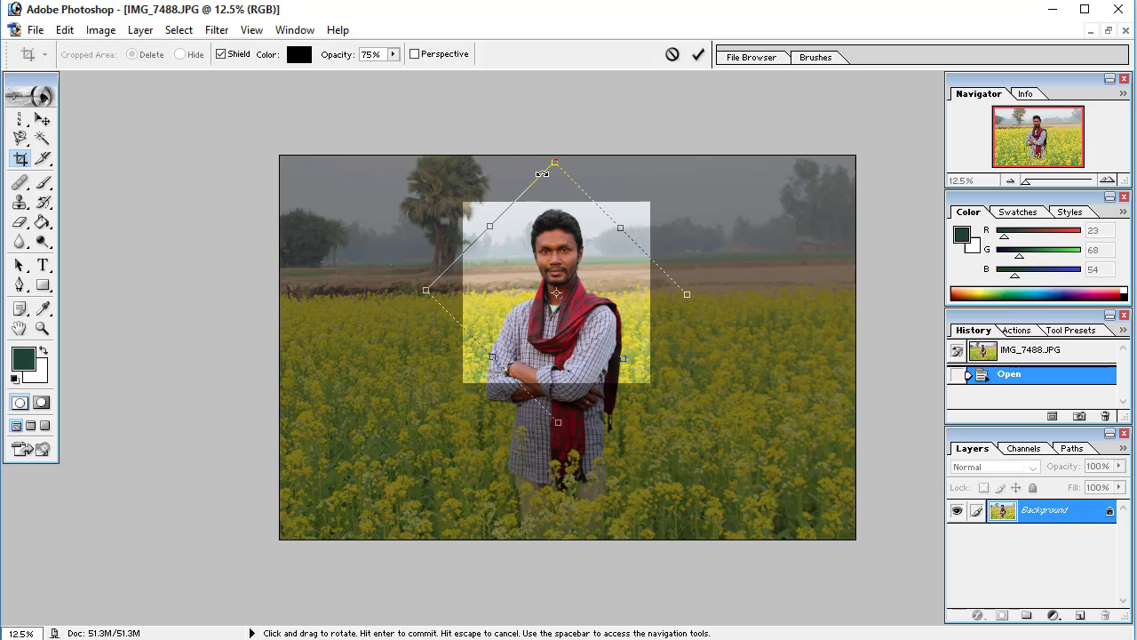
drag(559, 174, 570, 173)
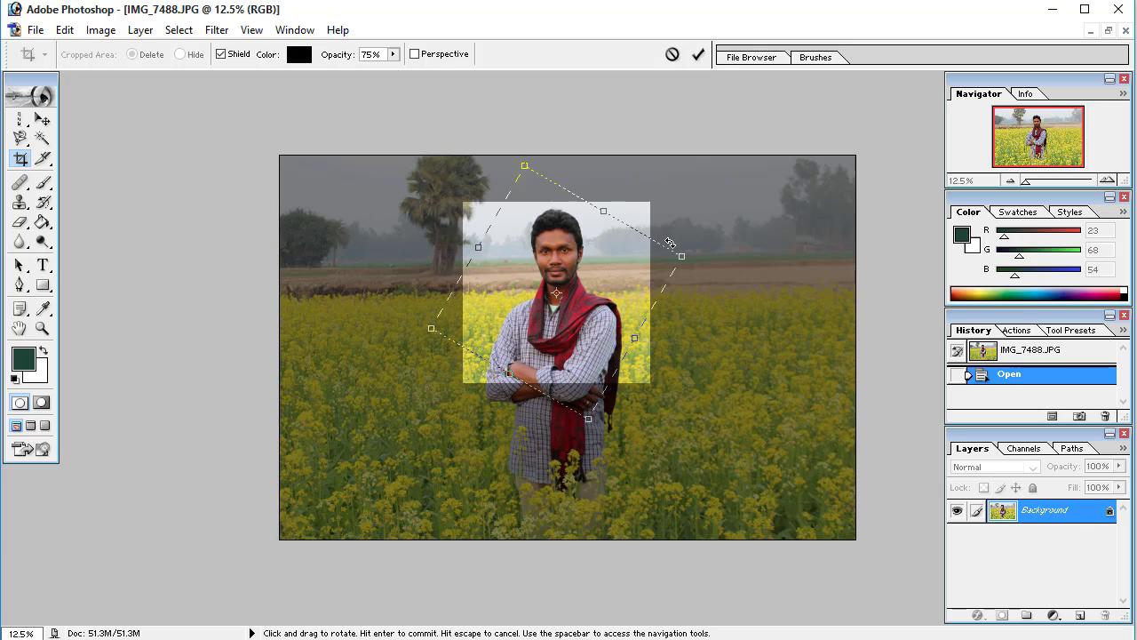
drag(669, 242, 689, 256)
drag(647, 202, 651, 201)
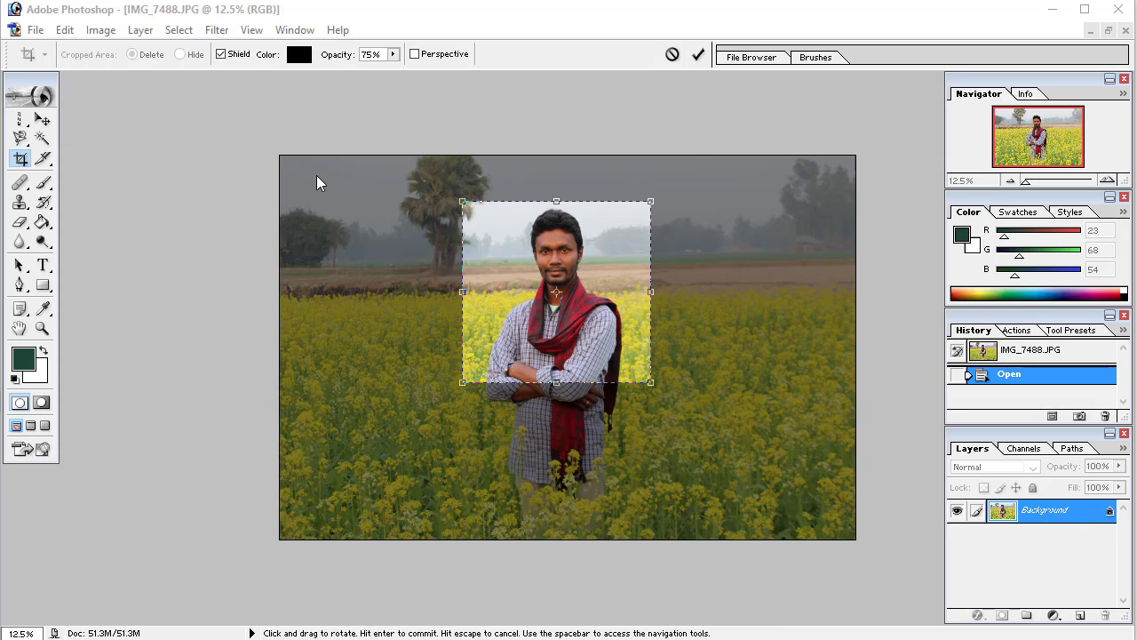
click(221, 55)
click(221, 55)
click(221, 55)
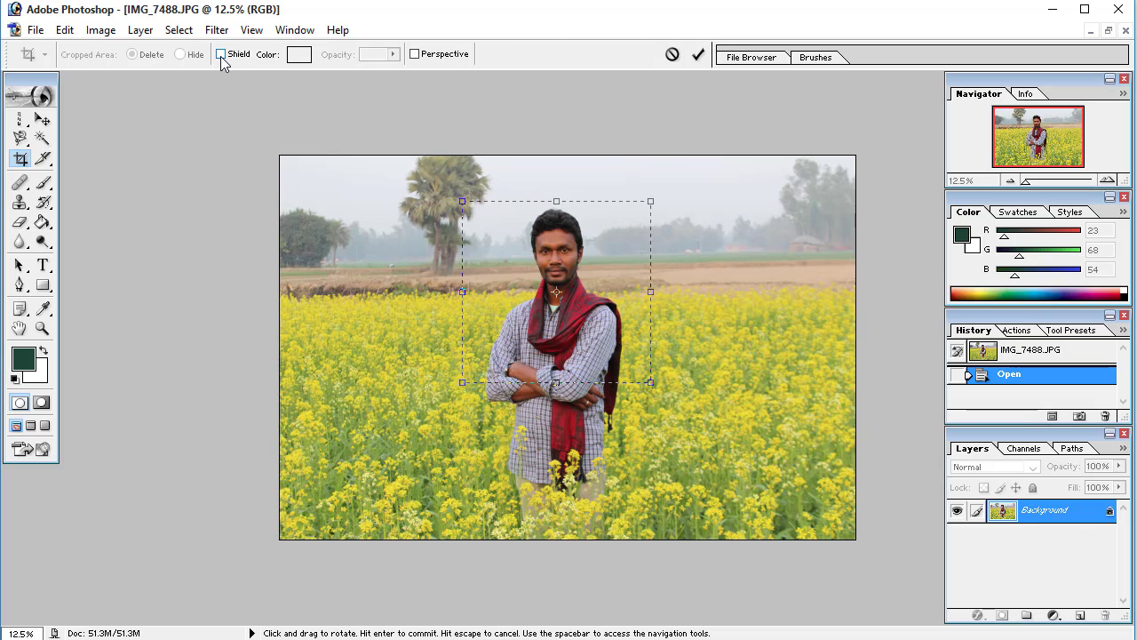
click(222, 56)
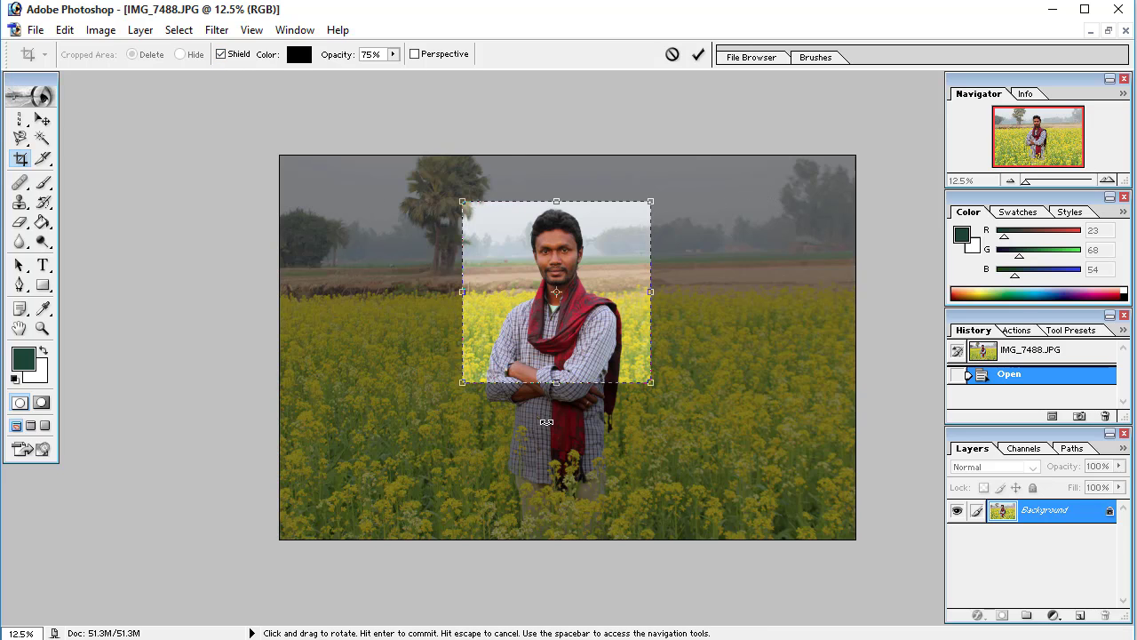
click(221, 55)
click(221, 55)
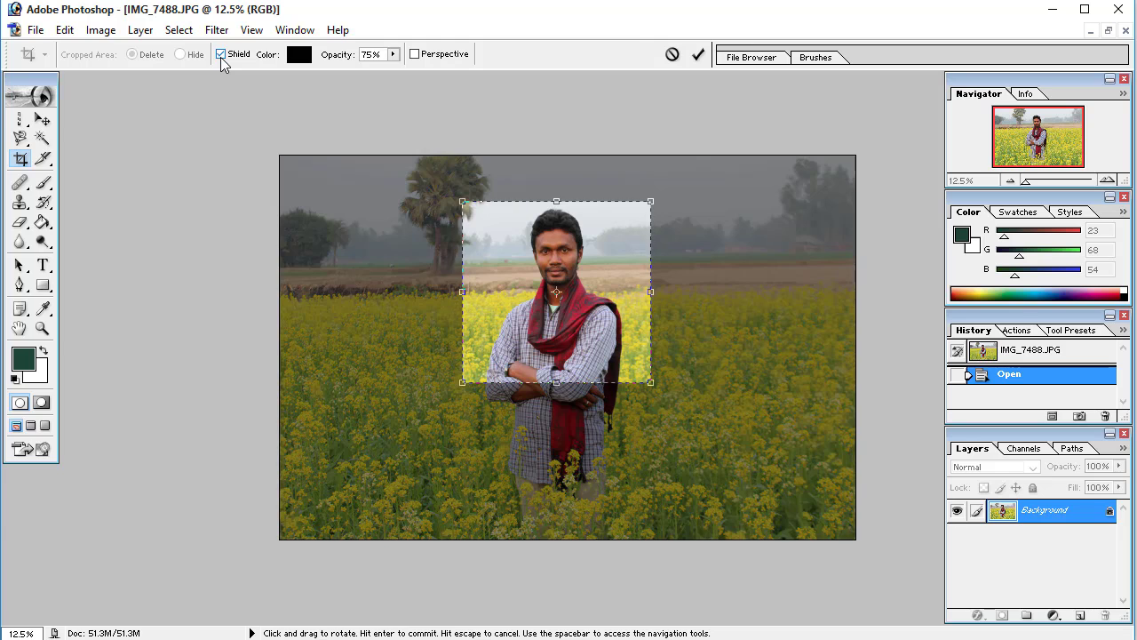
click(305, 58)
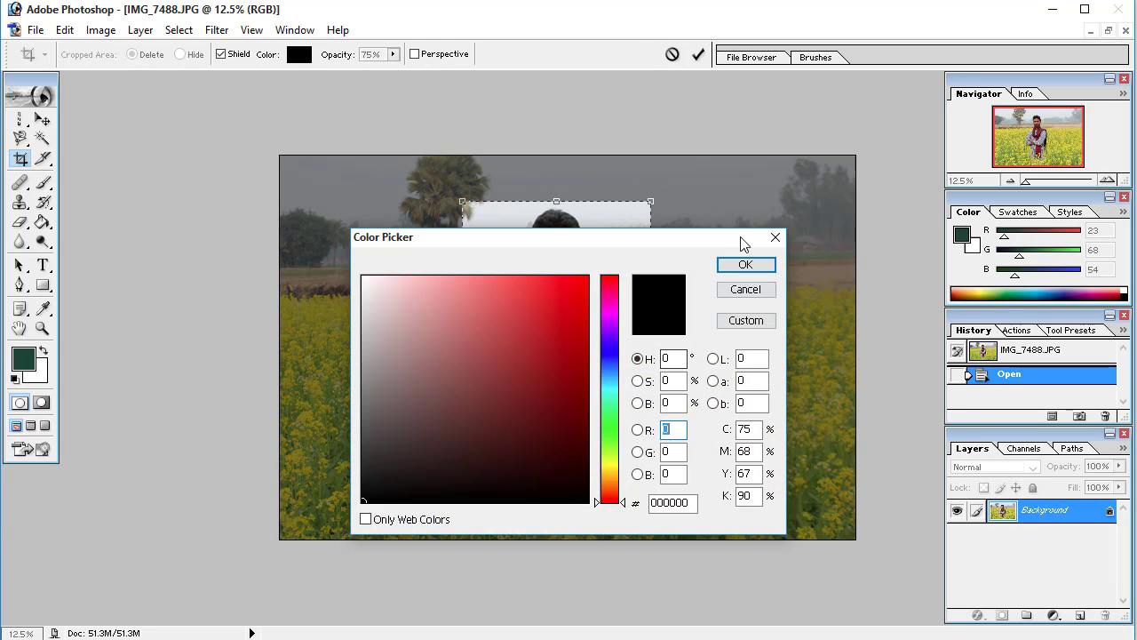
Set the crop shield colour to green 348C2B and its opacity to 75%.
click(517, 376)
mouse_move(614, 426)
mouse_down()
mouse_move(610, 341)
mouse_move(611, 429)
mouse_up()
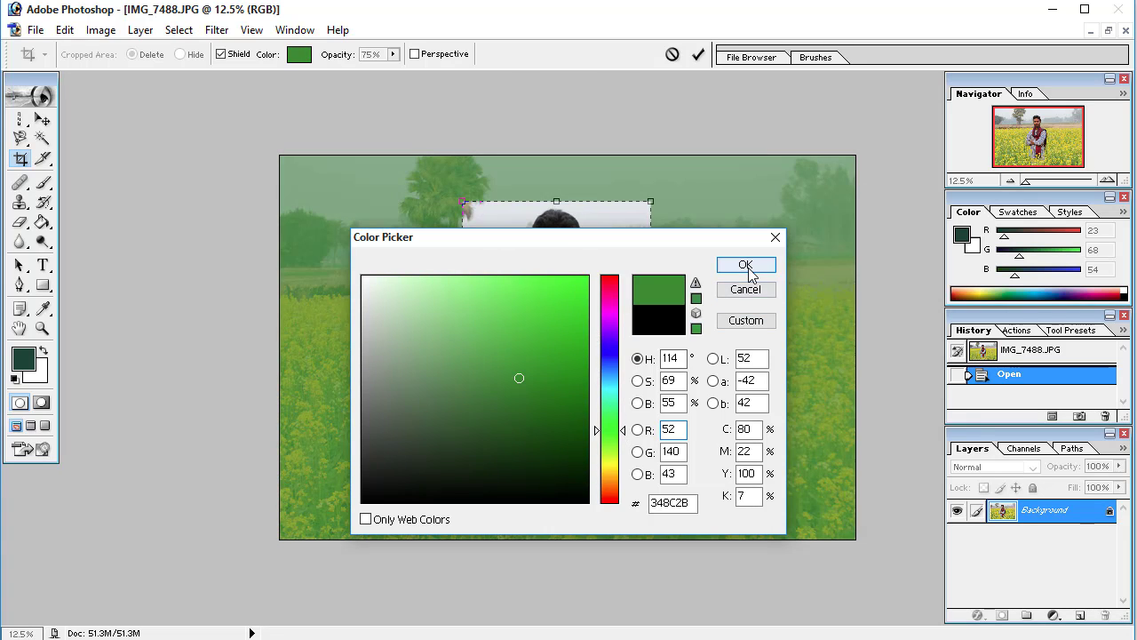
click(746, 267)
click(392, 54)
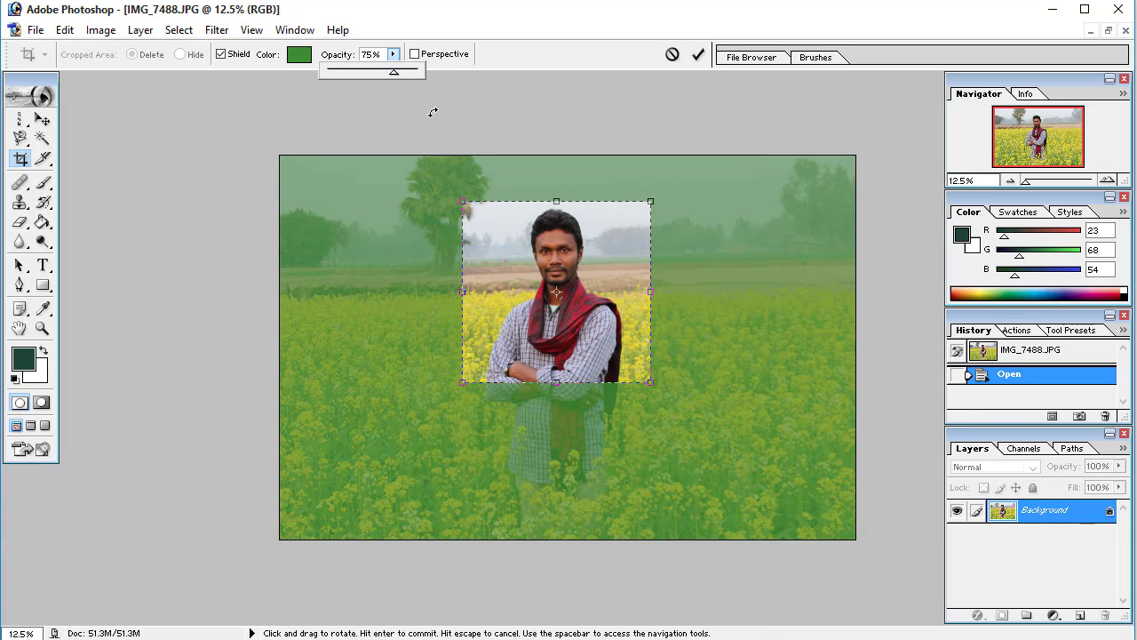
mouse_move(394, 75)
mouse_down()
mouse_move(435, 73)
mouse_move(334, 70)
mouse_move(394, 75)
mouse_up()
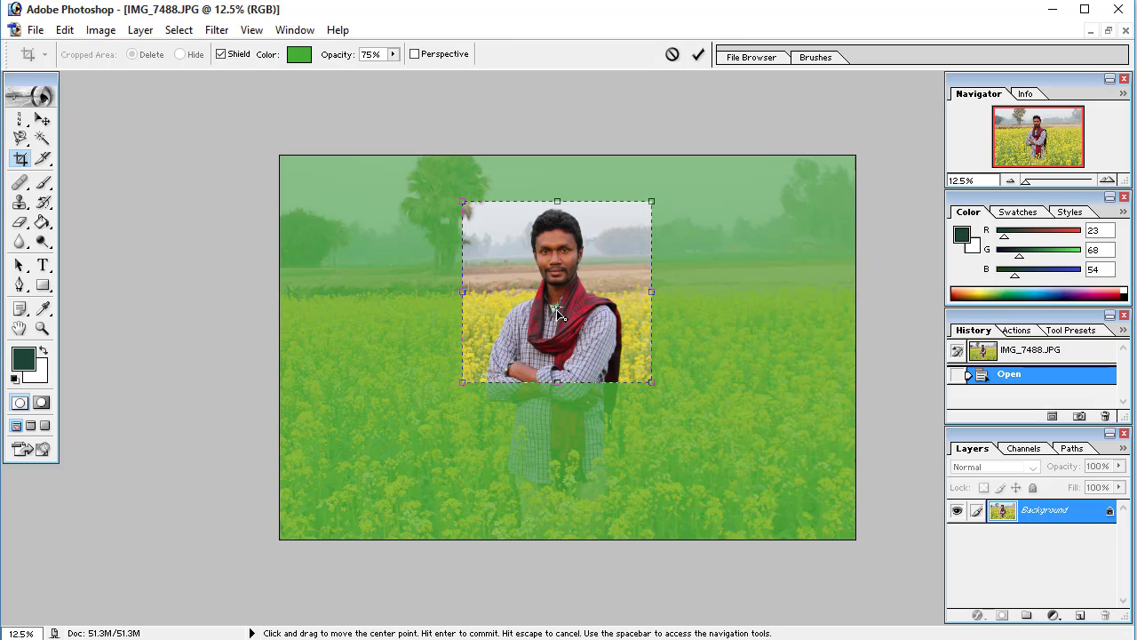
Lower the crop's centre point, toggle Perspective, widen and steeply tilt the frame, then apply and undo it.
mouse_move(560, 292)
mouse_down()
mouse_move(559, 321)
mouse_move(562, 276)
mouse_move(558, 289)
mouse_up()
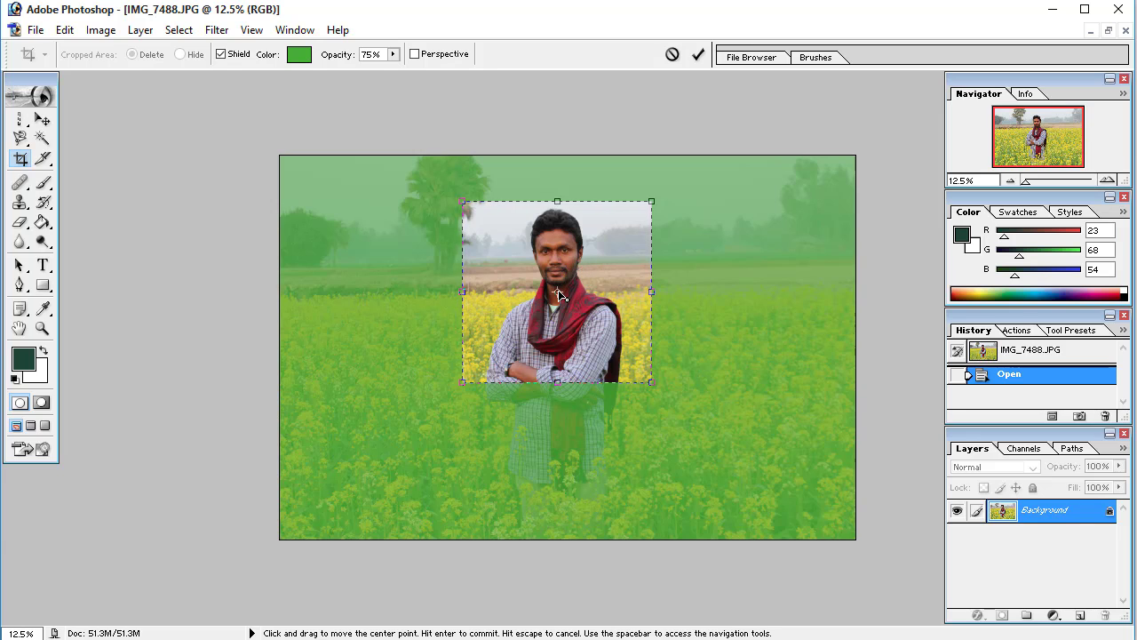
click(414, 54)
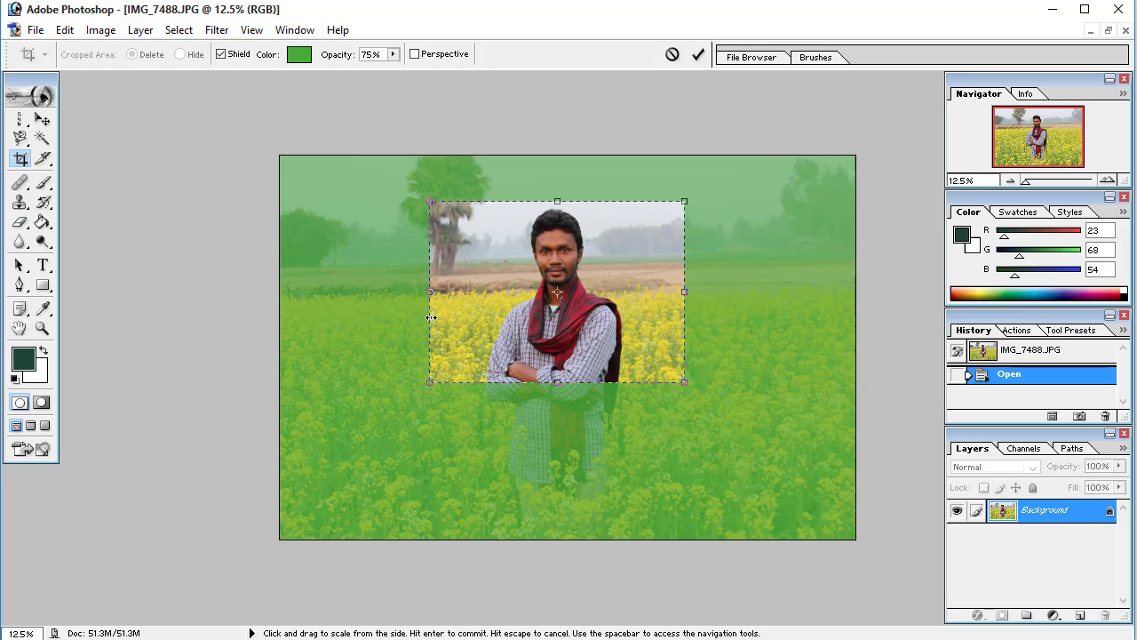
drag(675, 302, 456, 304)
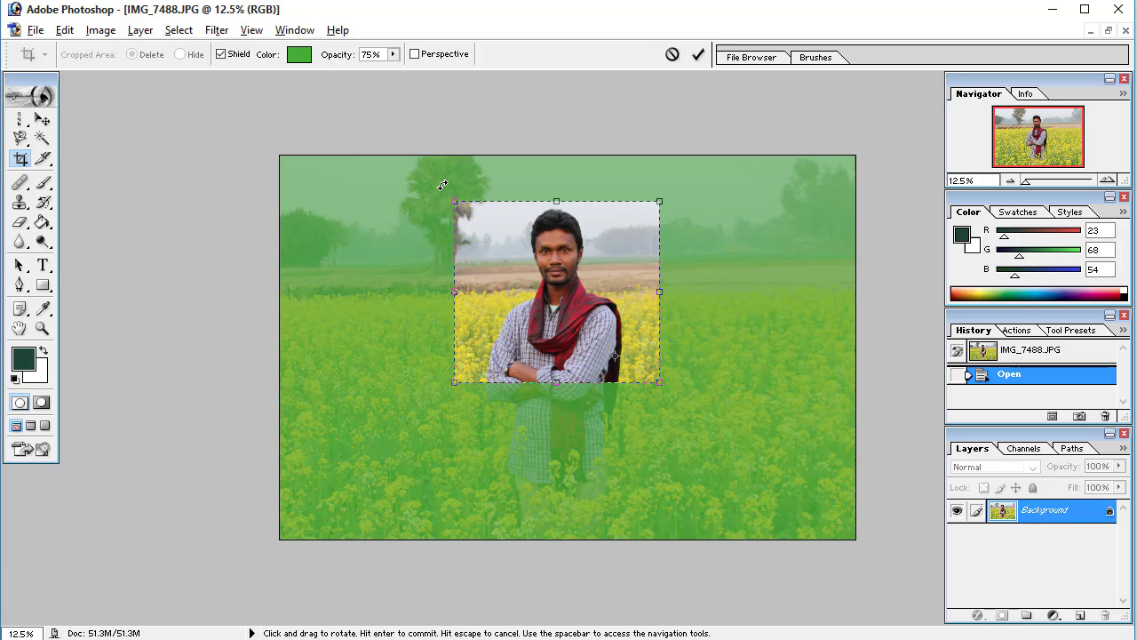
drag(443, 185, 523, 166)
key(Return)
key(ctrl+z)
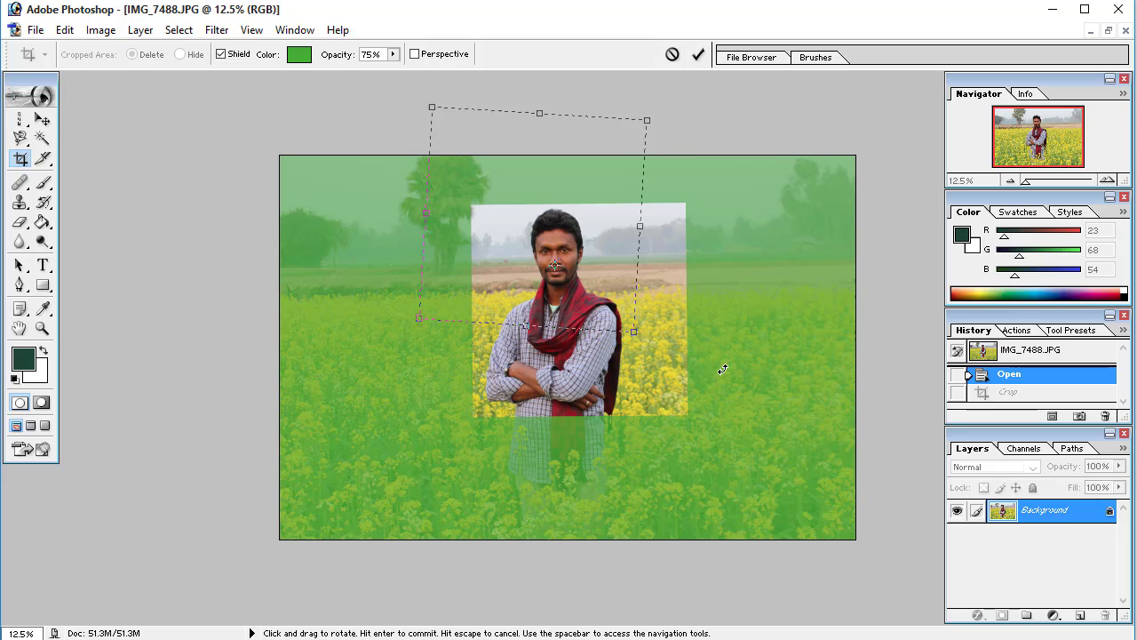
Cancel the tilted crop and preset the Crop tool to 300 px by 300 px at resolution 300.
key(Escape)
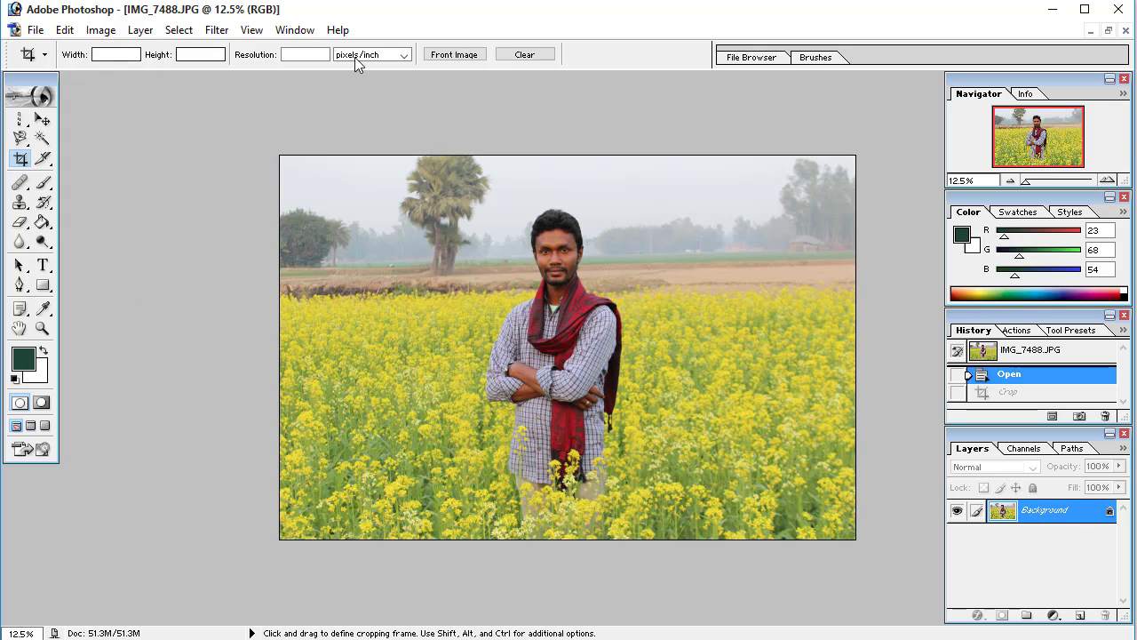
click(110, 55)
click(112, 57)
click(104, 56)
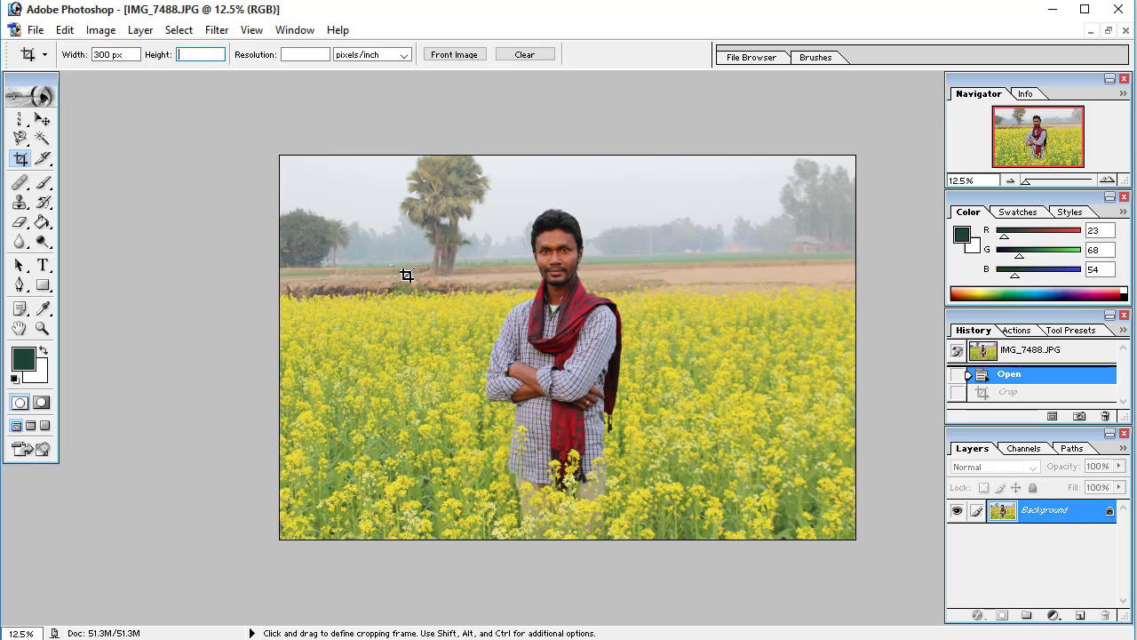
text(px)
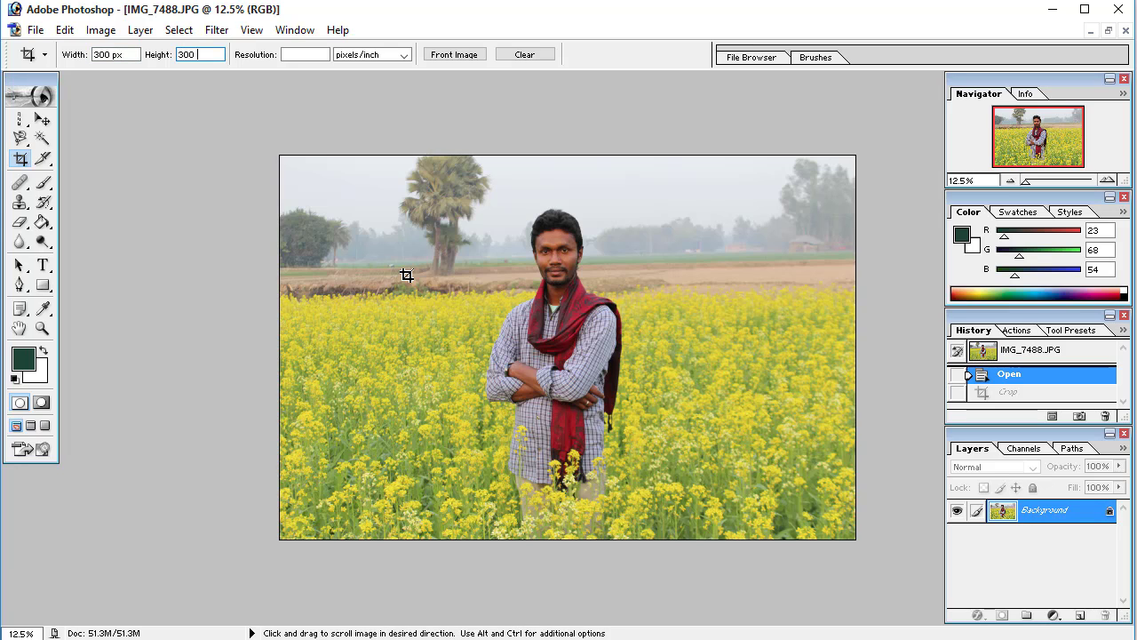
click(310, 54)
text(30)
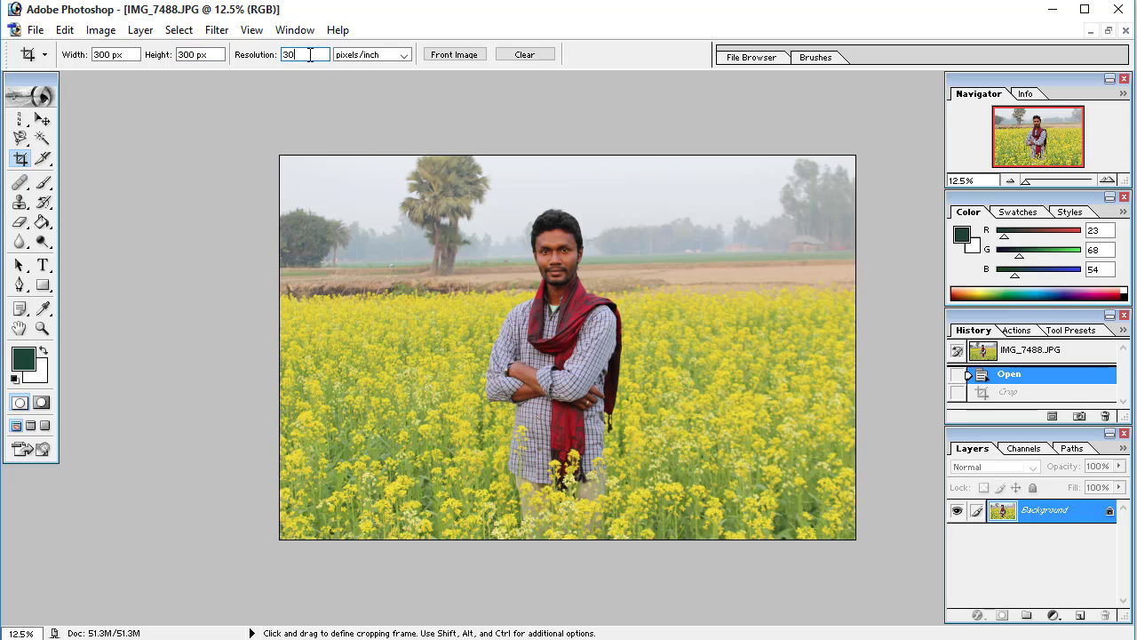
text(0)
drag(481, 294, 643, 456)
drag(402, 439, 457, 394)
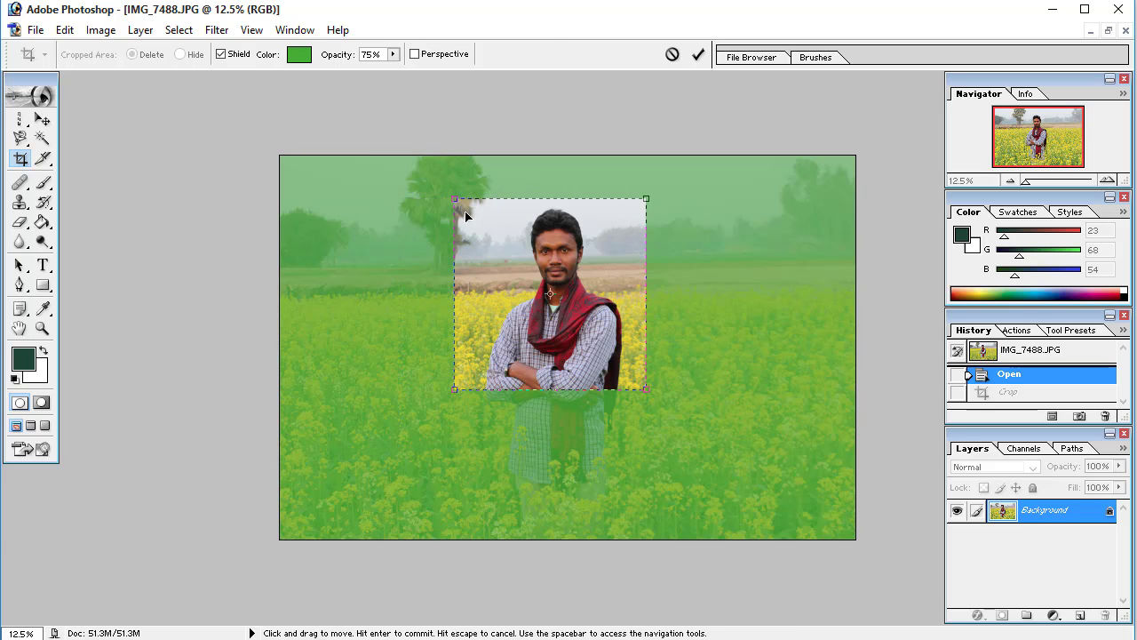
drag(454, 196, 427, 171)
mouse_move(537, 277)
mouse_down()
mouse_move(581, 333)
mouse_move(546, 277)
mouse_up()
drag(632, 374, 730, 503)
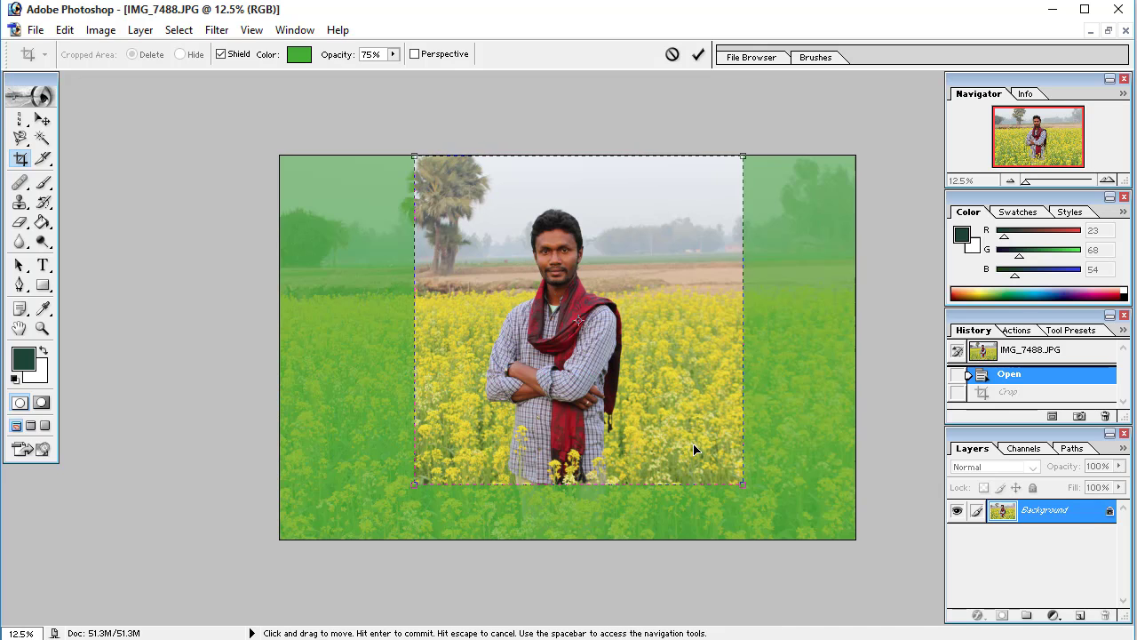
drag(692, 451, 646, 424)
drag(360, 125, 457, 190)
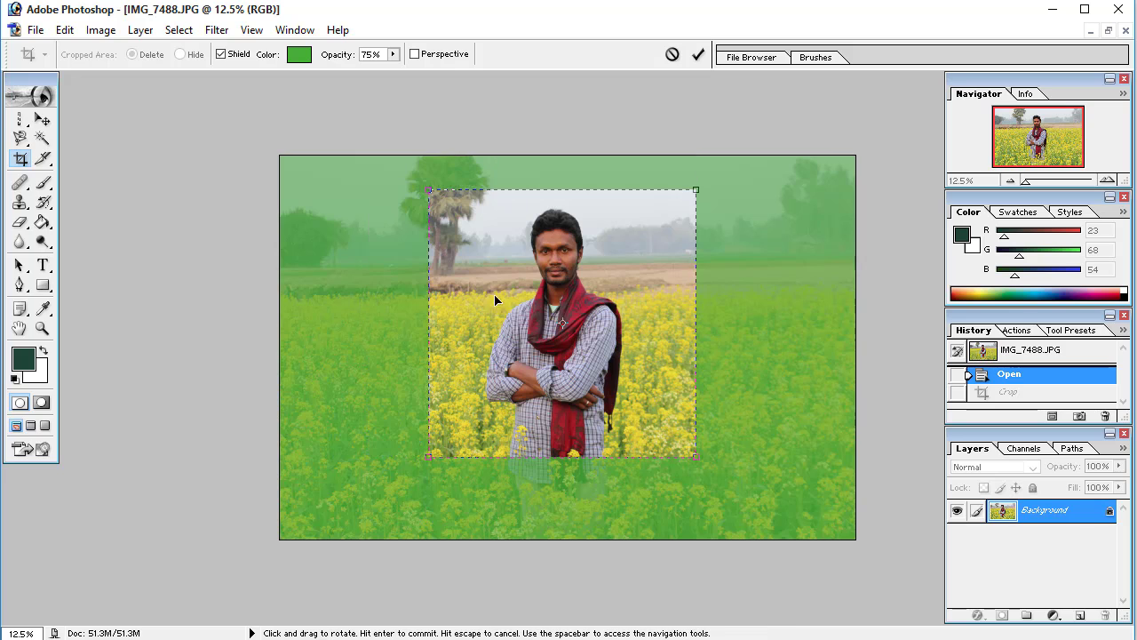
drag(545, 405, 581, 415)
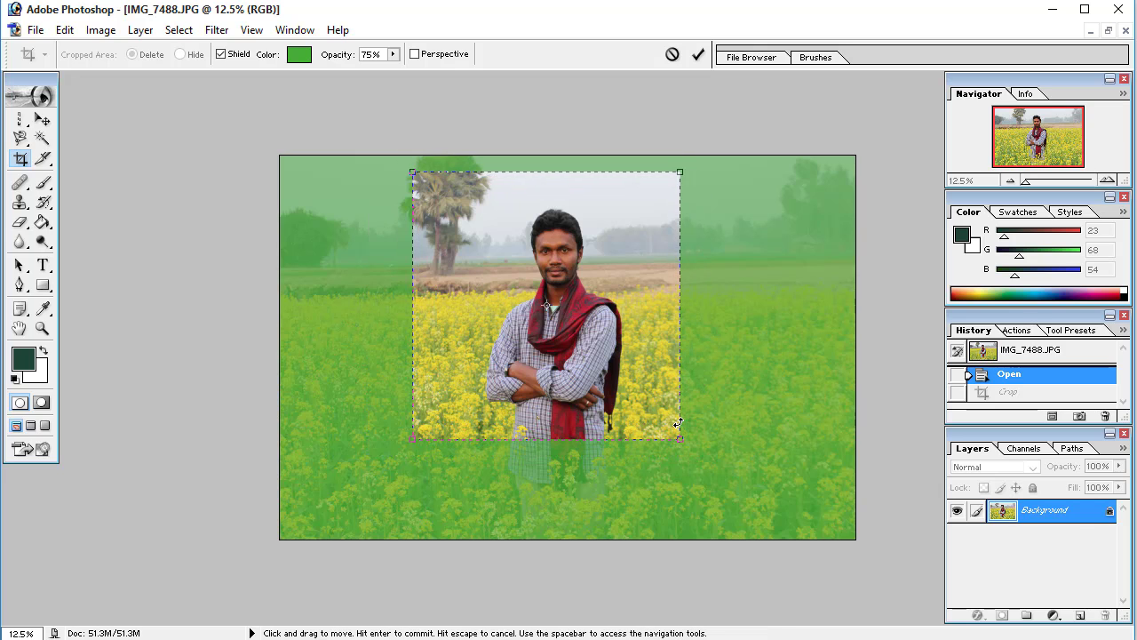
click(678, 55)
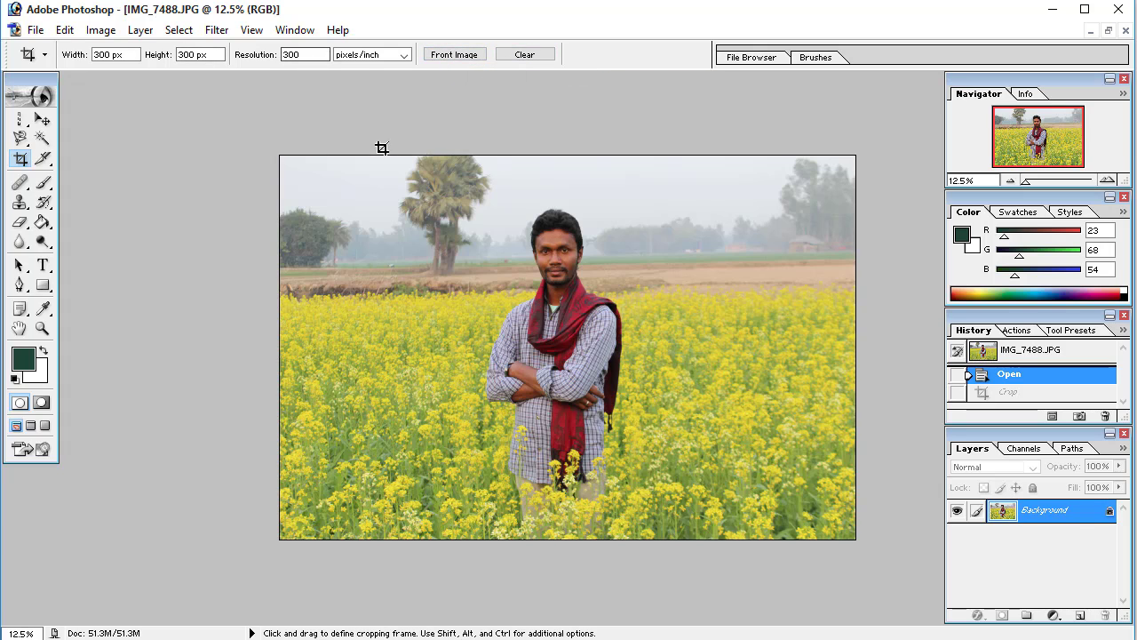
Load Front Image into the crop settings, then draw and resize a trial crop frame and cancel it.
click(456, 58)
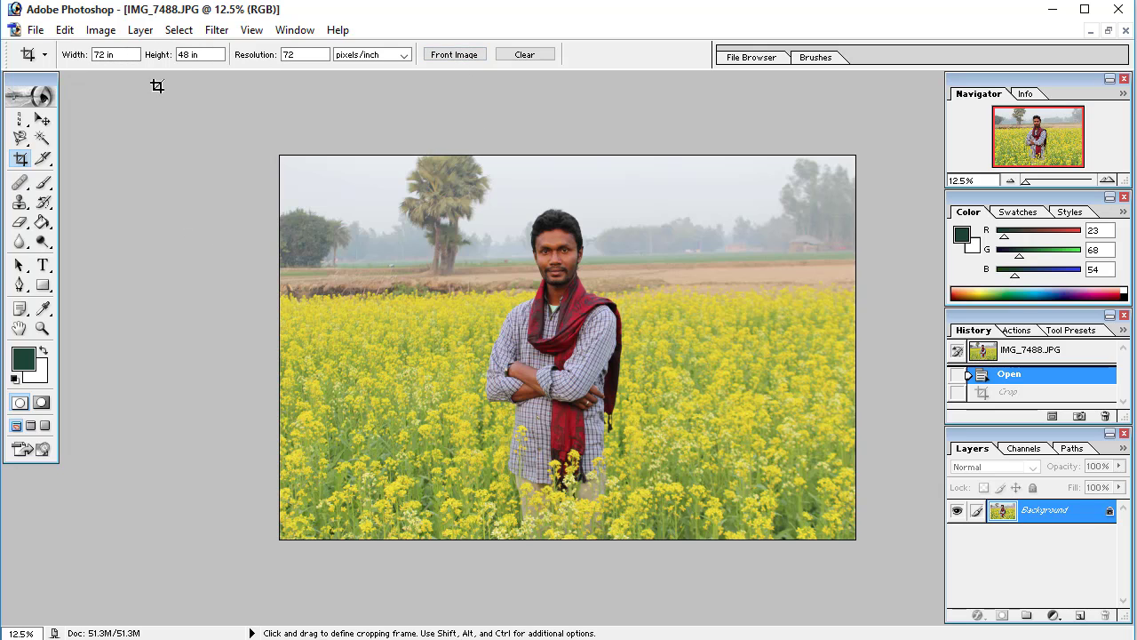
drag(648, 333, 429, 188)
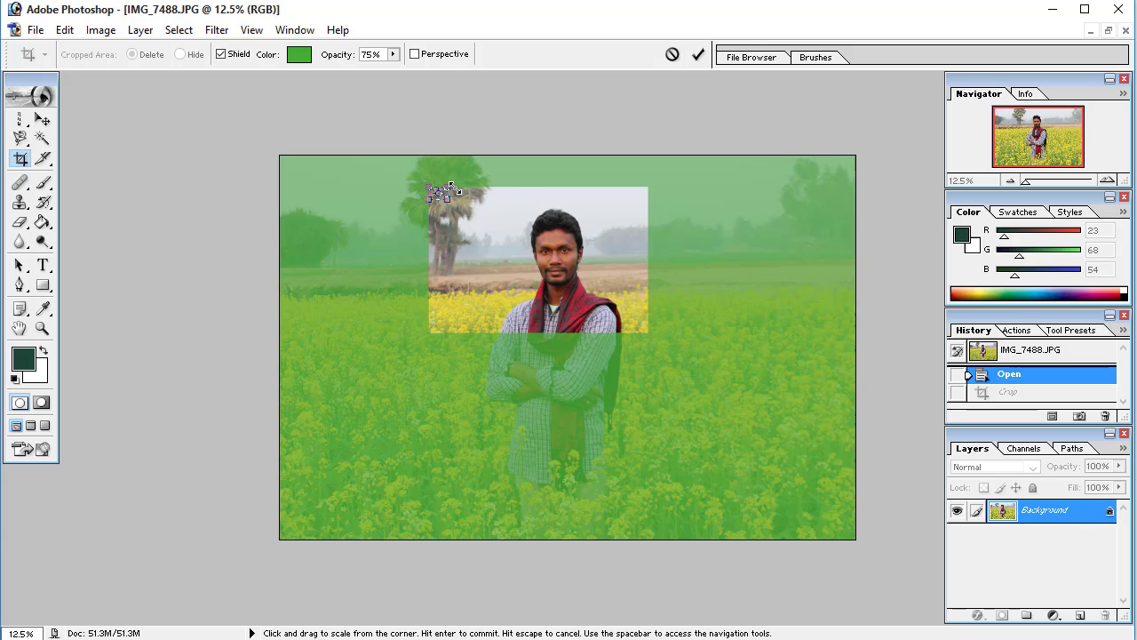
mouse_move(647, 332)
mouse_down()
mouse_move(611, 308)
mouse_move(690, 360)
mouse_up()
drag(533, 257, 532, 275)
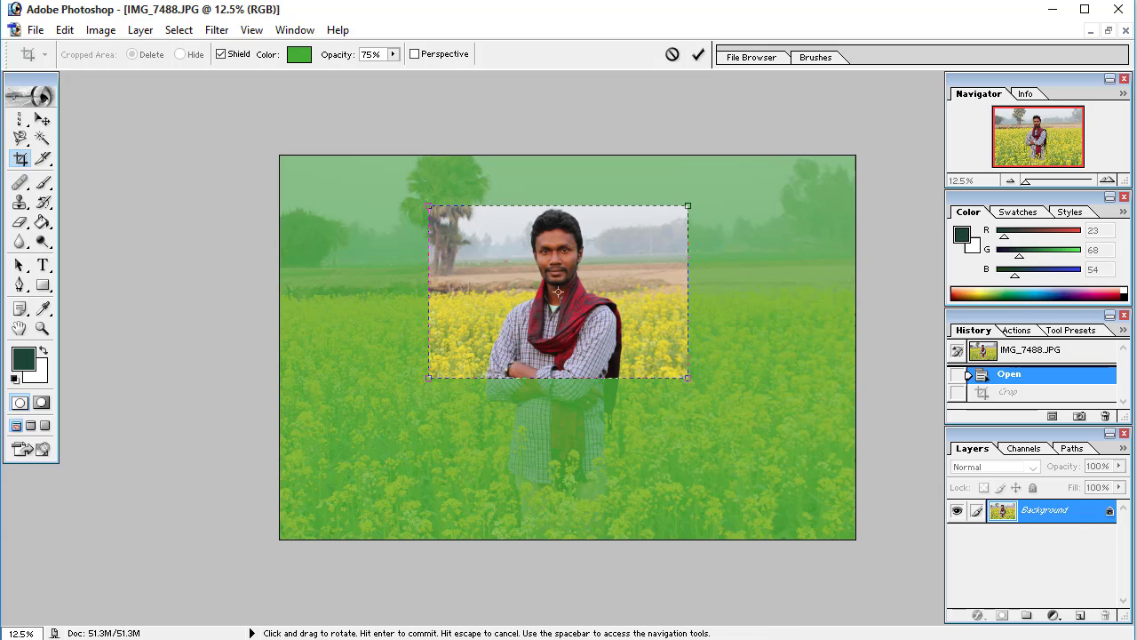
drag(429, 206, 365, 155)
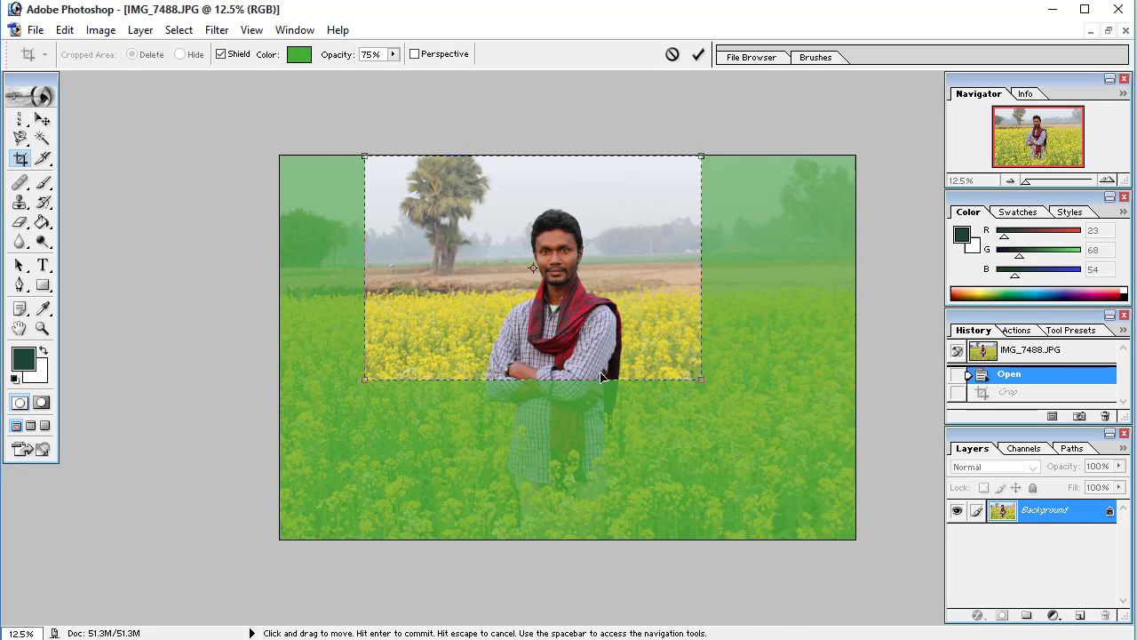
key(Escape)
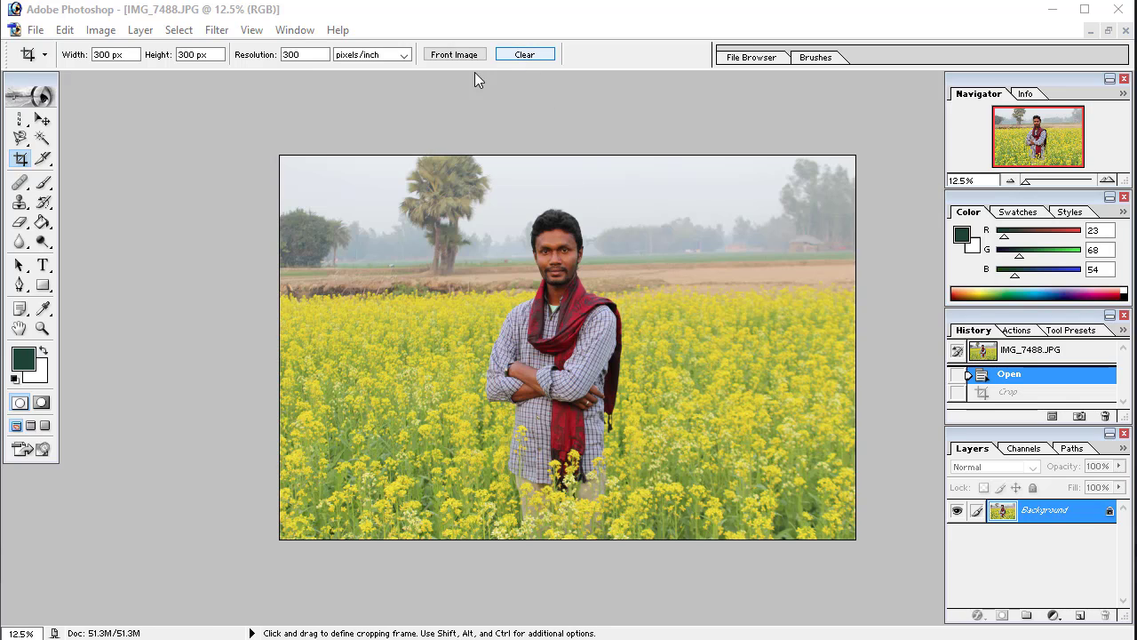
Clear the fixed crop width, height and resolution, then draw a free-size trial crop and cancel it.
click(526, 55)
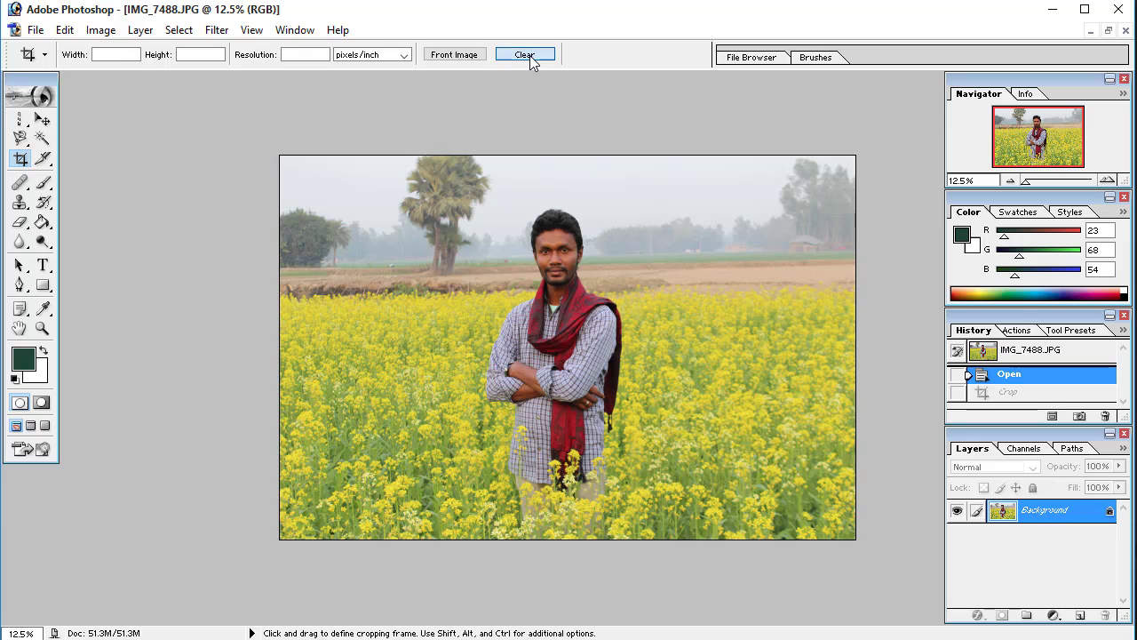
drag(477, 278, 719, 469)
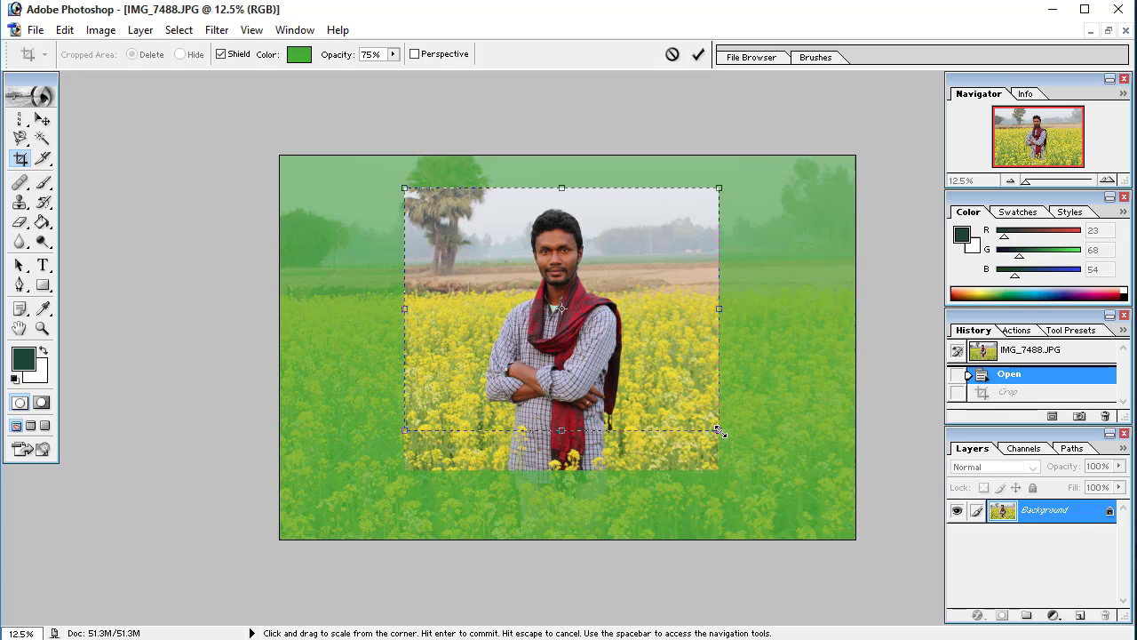
key(Escape)
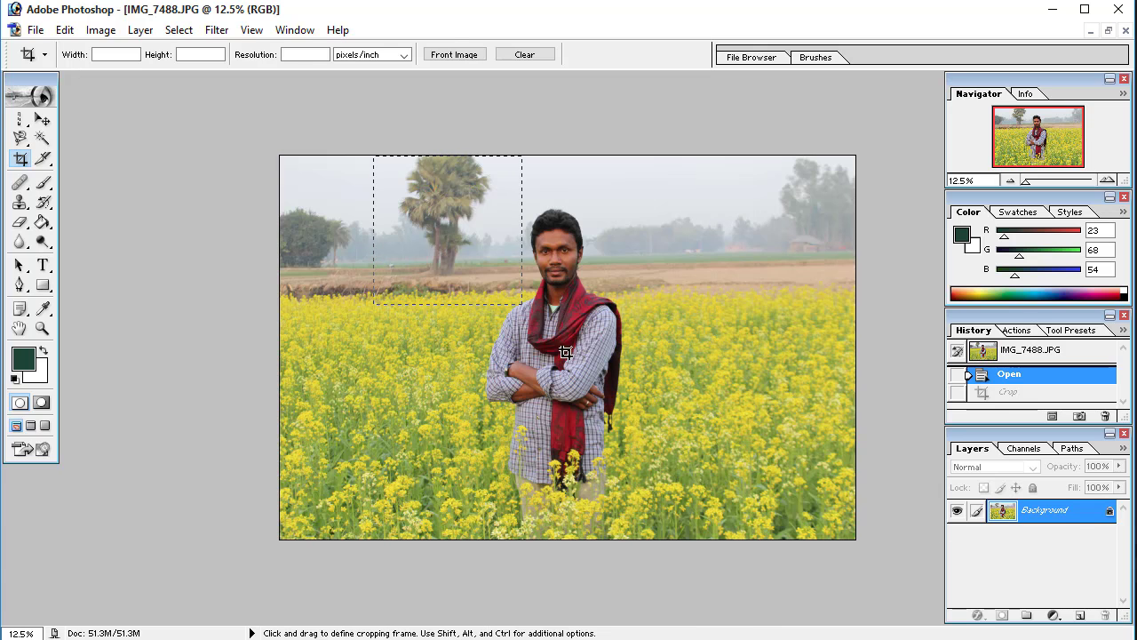
Draw a crop frame onto the man, rotate it about 45° into a diamond, and widen its lower-right side.
drag(565, 352, 521, 304)
drag(517, 160, 706, 287)
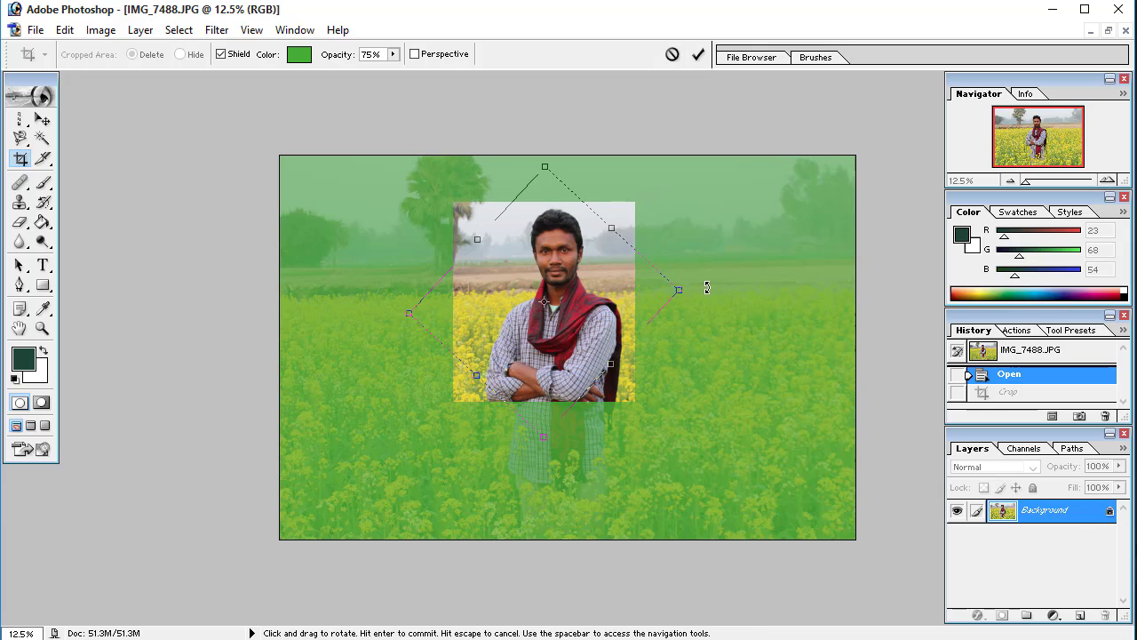
drag(613, 303, 613, 292)
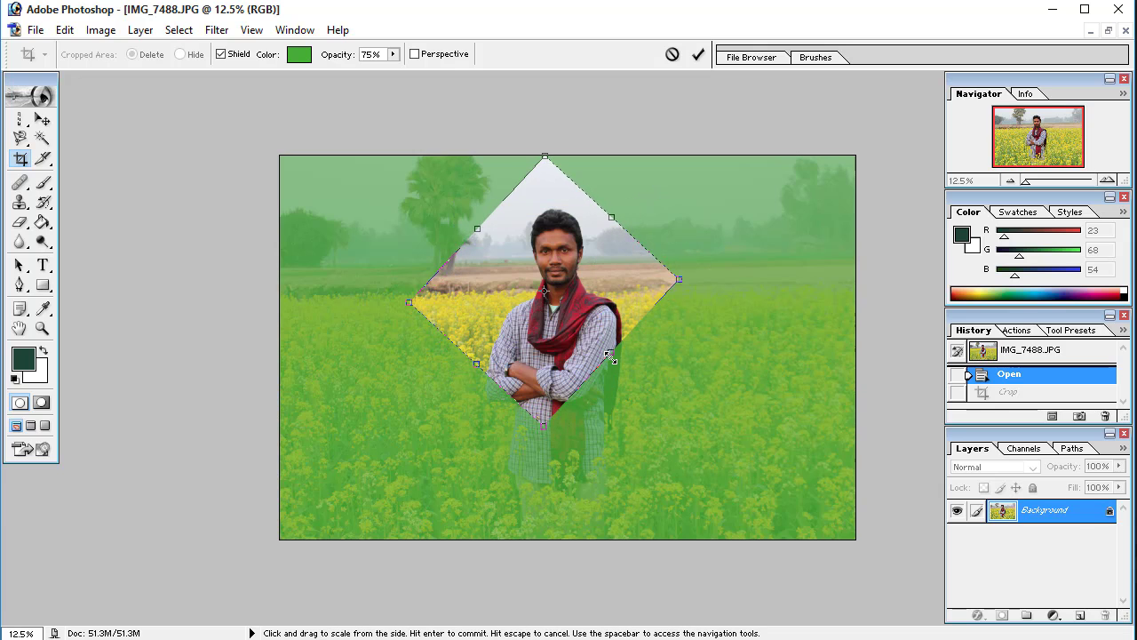
drag(611, 356, 622, 367)
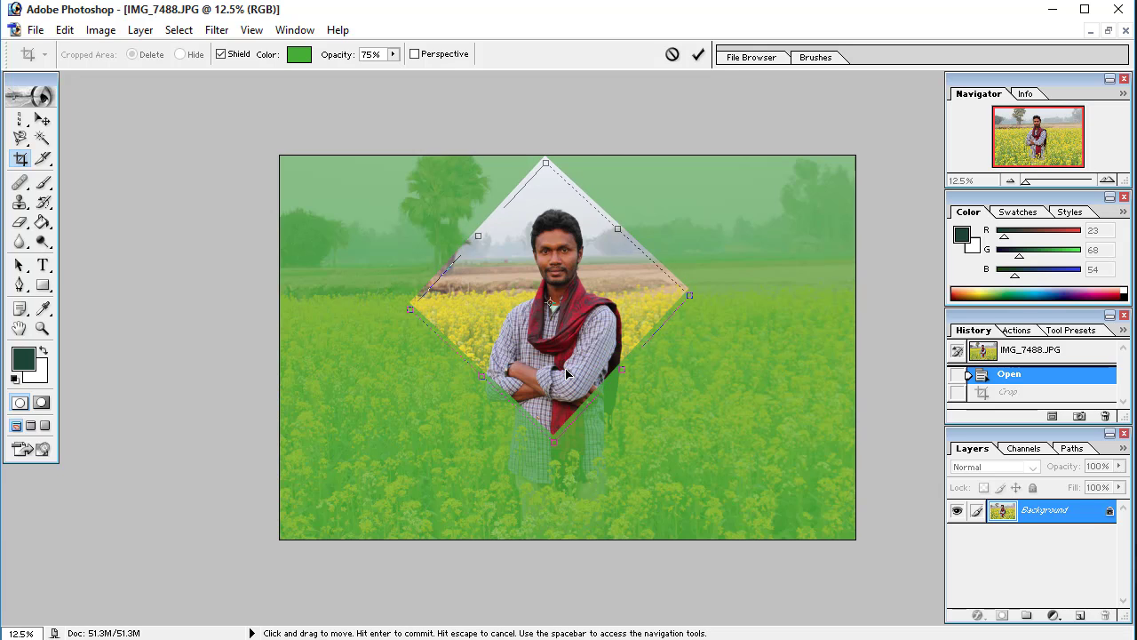
click(699, 56)
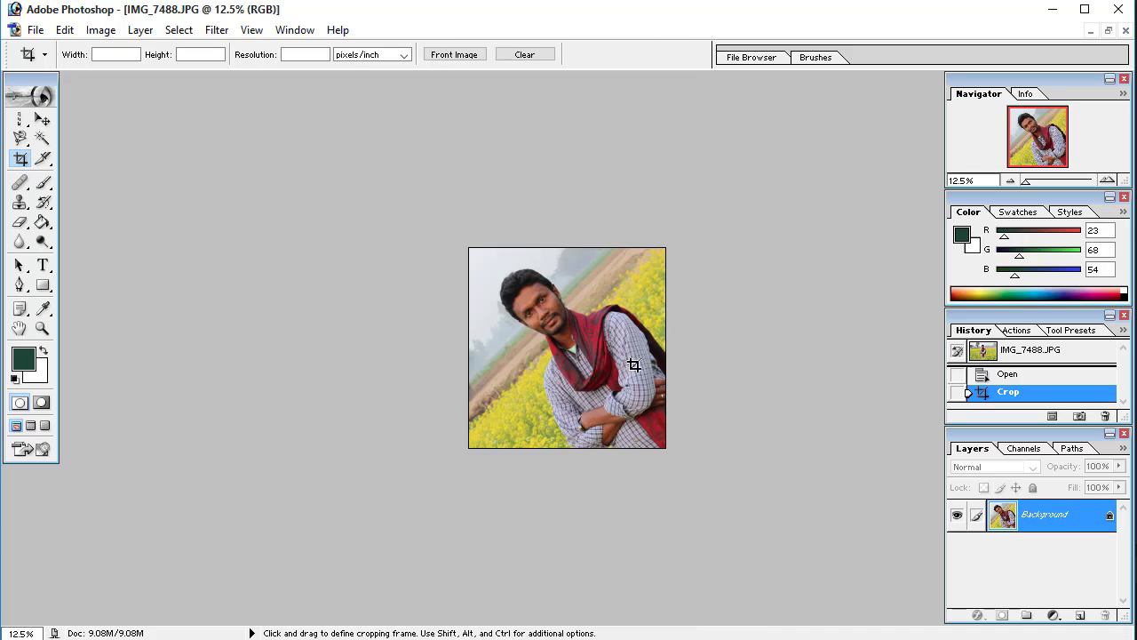